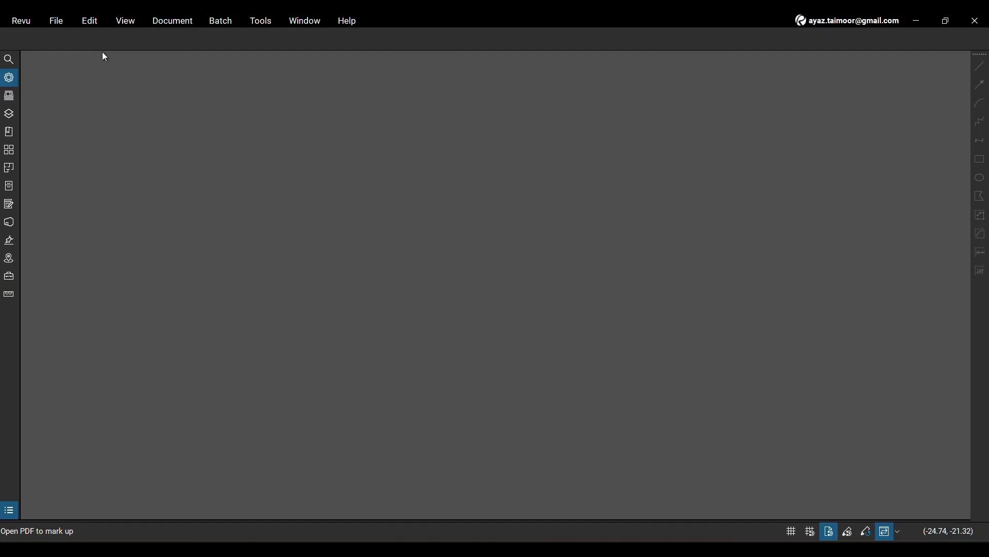
# - Open the recently used BG Floor Plan PDF and browse its pages
pyautogui.click(67, 21)
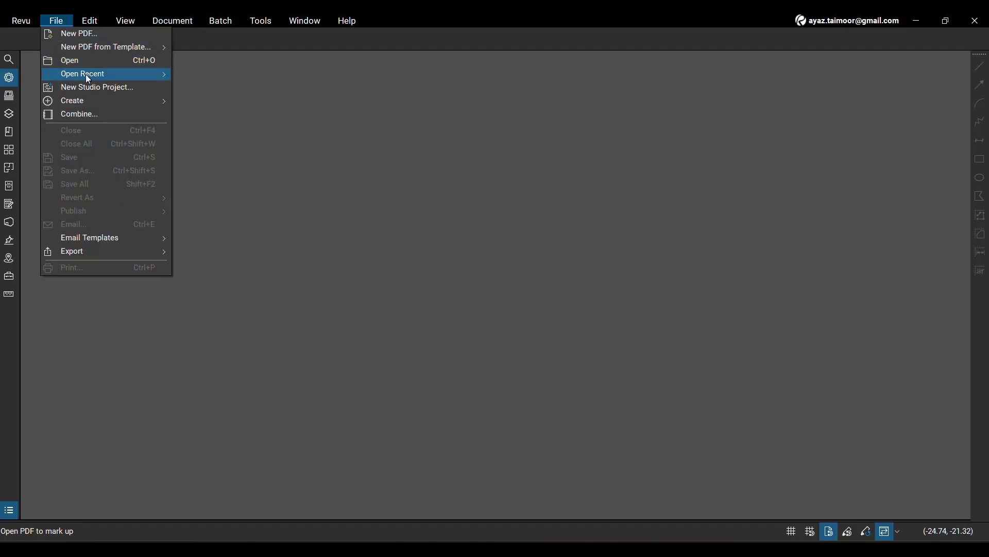
pyautogui.moveTo(118, 78)
pyautogui.click(258, 75)
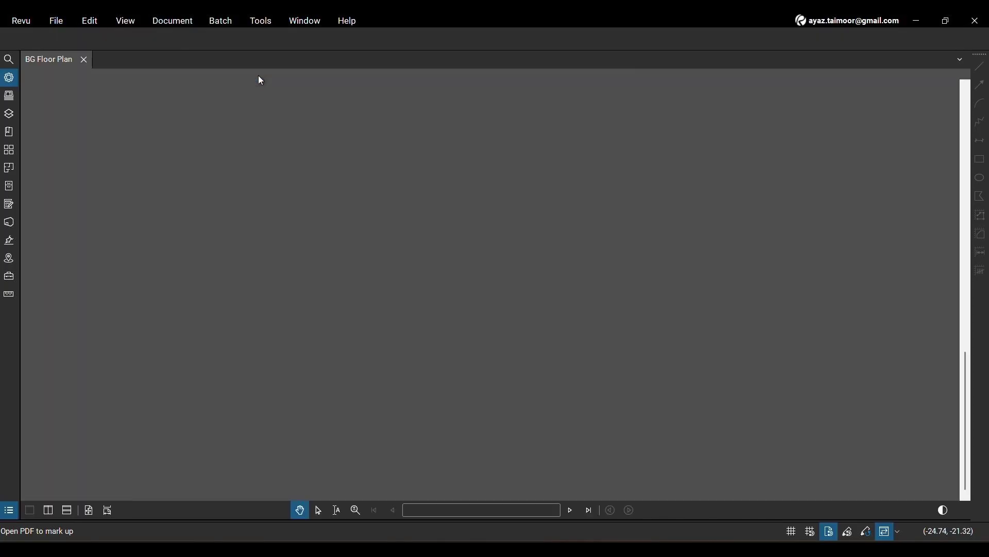
pyautogui.scroll(11, 562, 264)
pyautogui.scroll(-12, 562, 265)
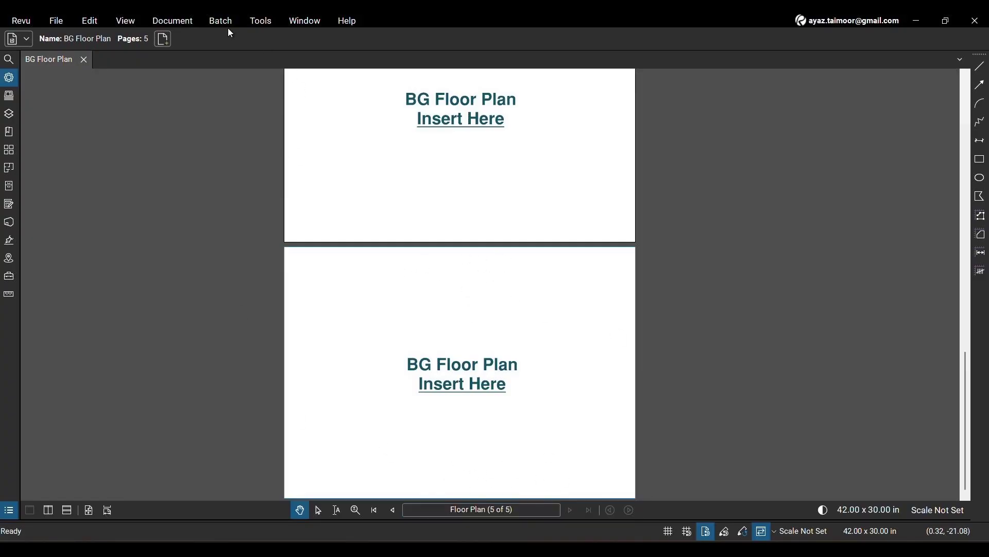
# - Start adding headers and footers to all pages of BG Floor Plan.pdf and proceed to the header and footer settings
pyautogui.click(184, 25)
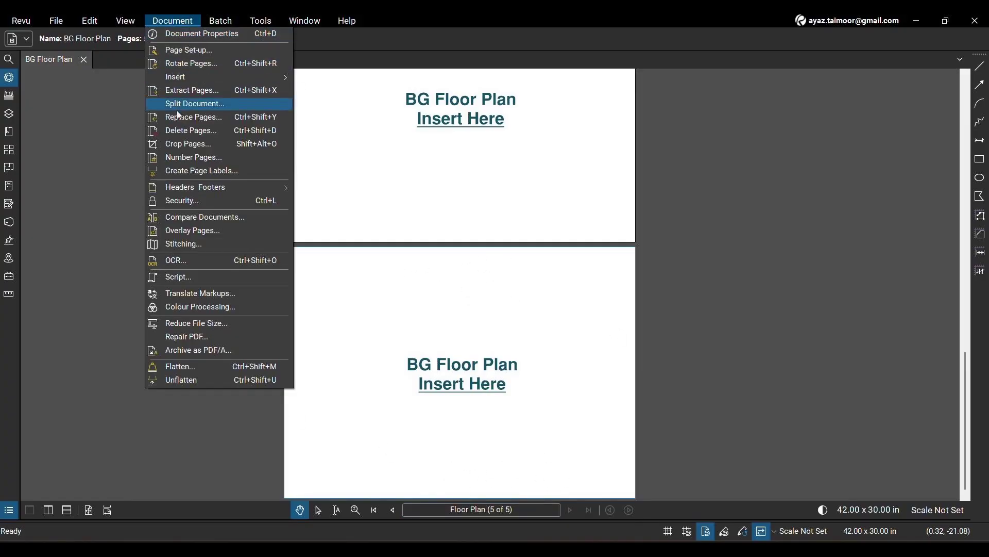
pyautogui.moveTo(242, 194)
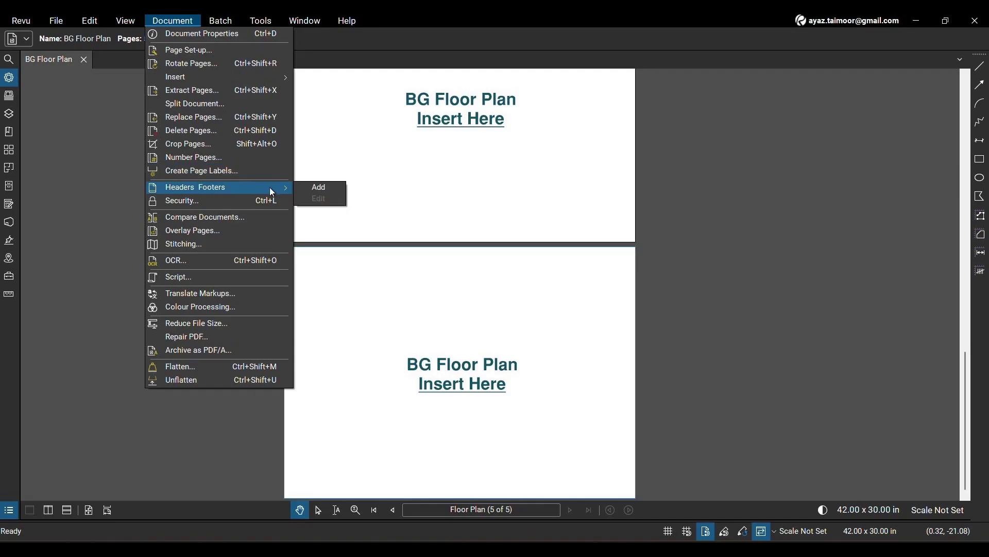
pyautogui.click(340, 193)
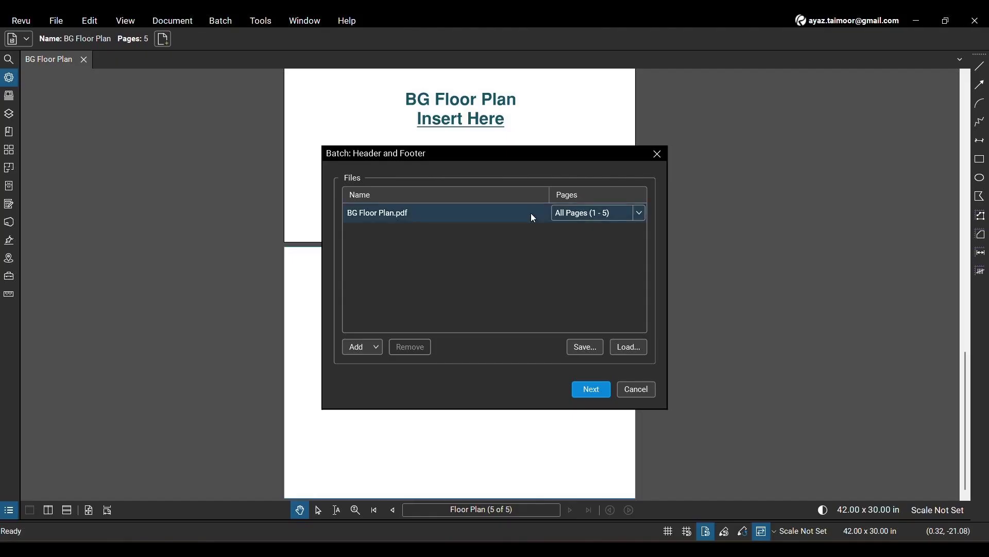
pyautogui.click(447, 216)
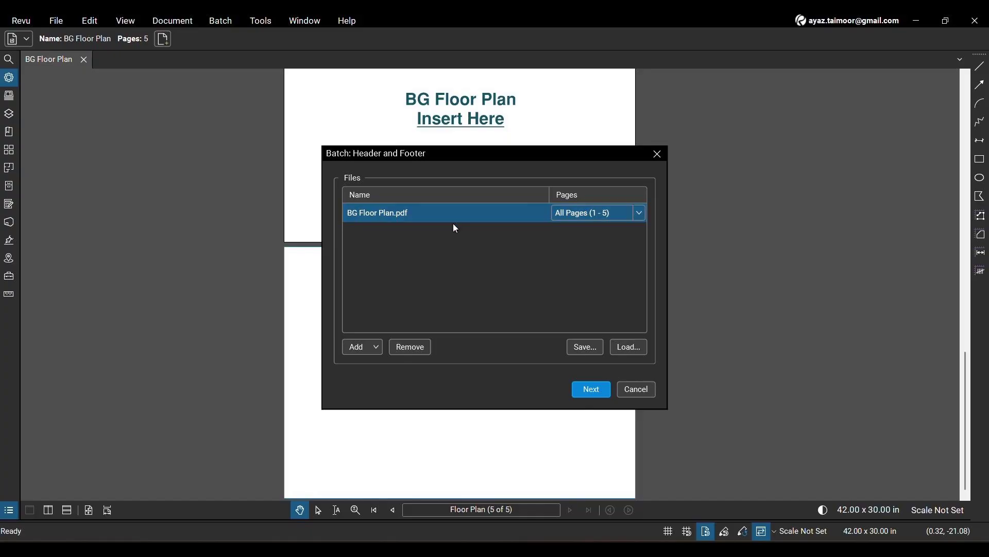
pyautogui.click(592, 388)
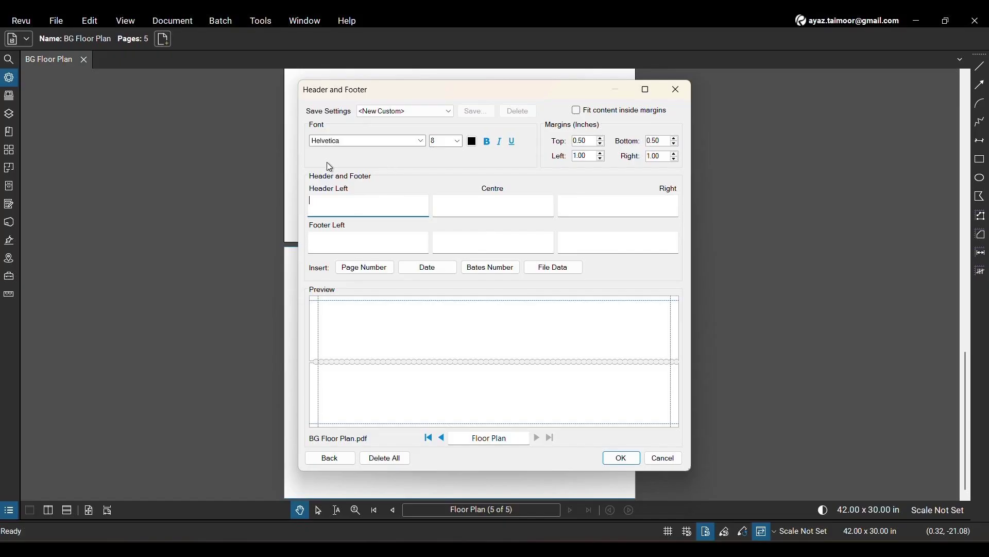
# - Format the header and footer text as Arial, size 20, bold, in the dark teal custom colour
pyautogui.click(418, 142)
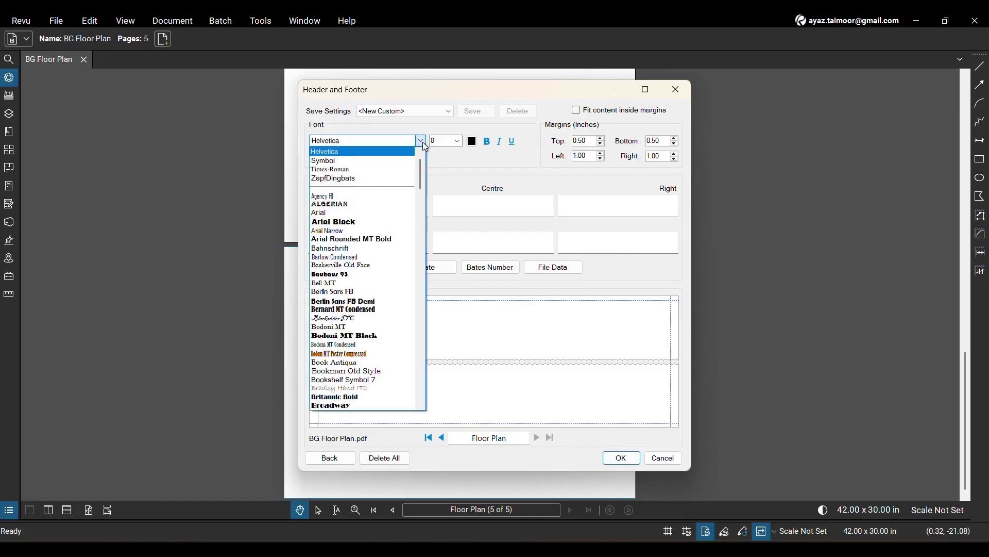
pyautogui.click(367, 213)
pyautogui.click(457, 142)
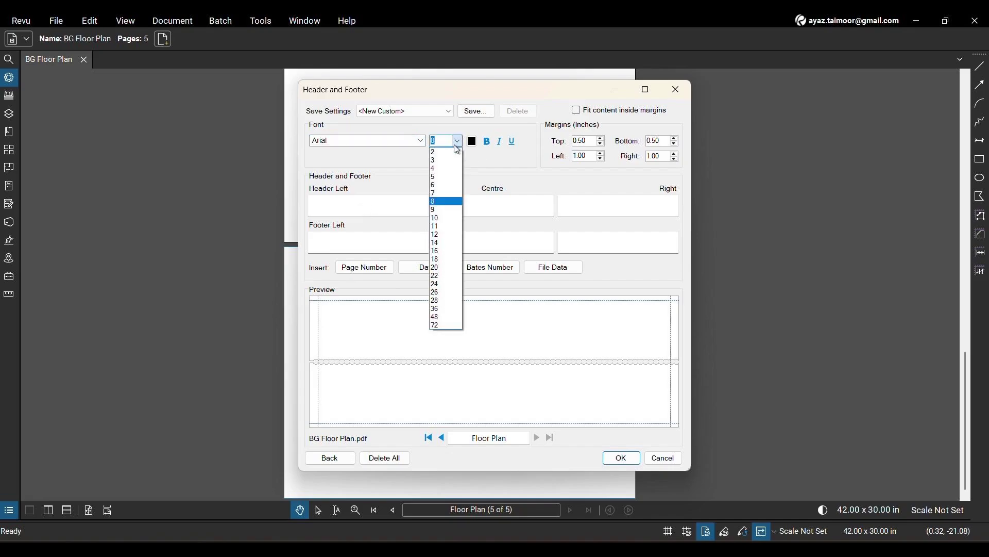
pyautogui.click(444, 273)
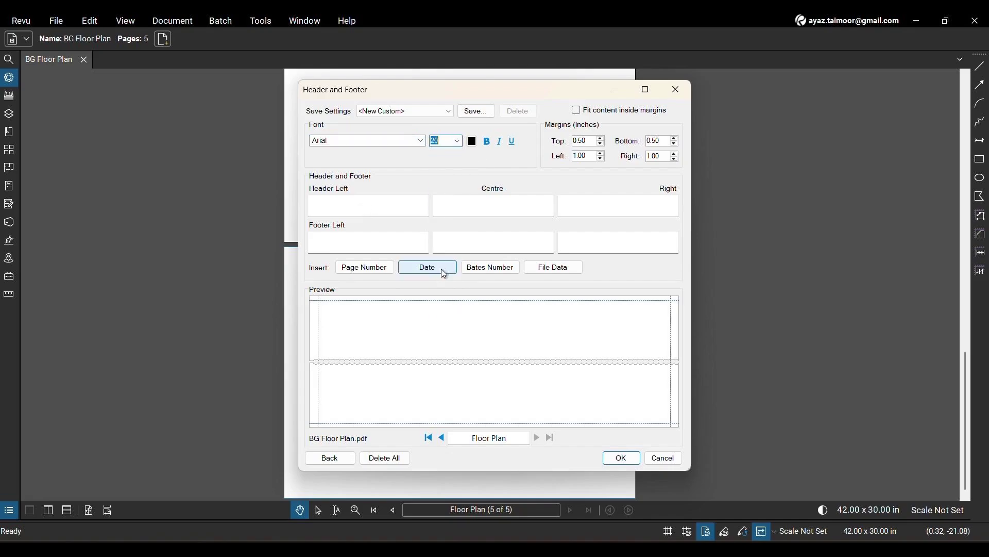
pyautogui.click(473, 141)
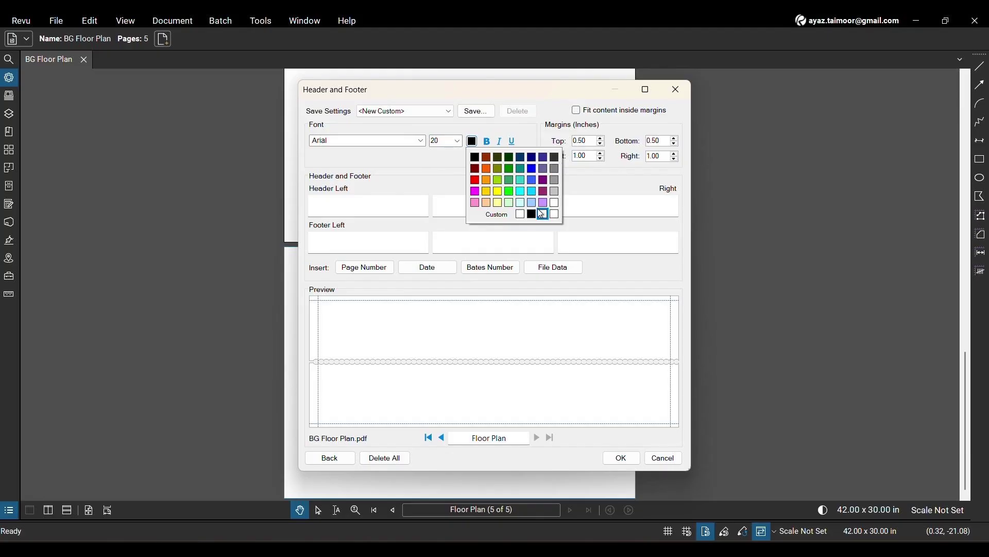
pyautogui.click(498, 216)
pyautogui.click(558, 265)
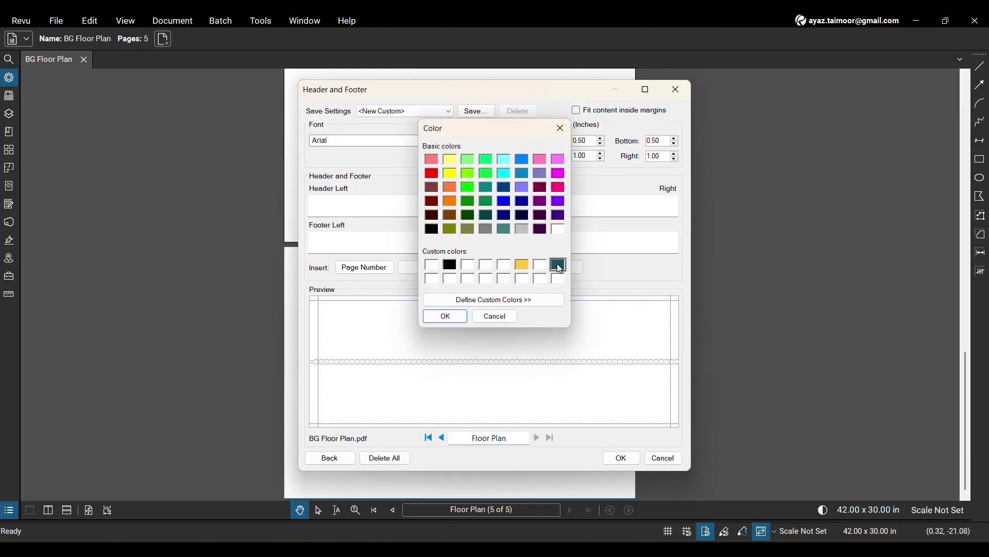
pyautogui.click(445, 316)
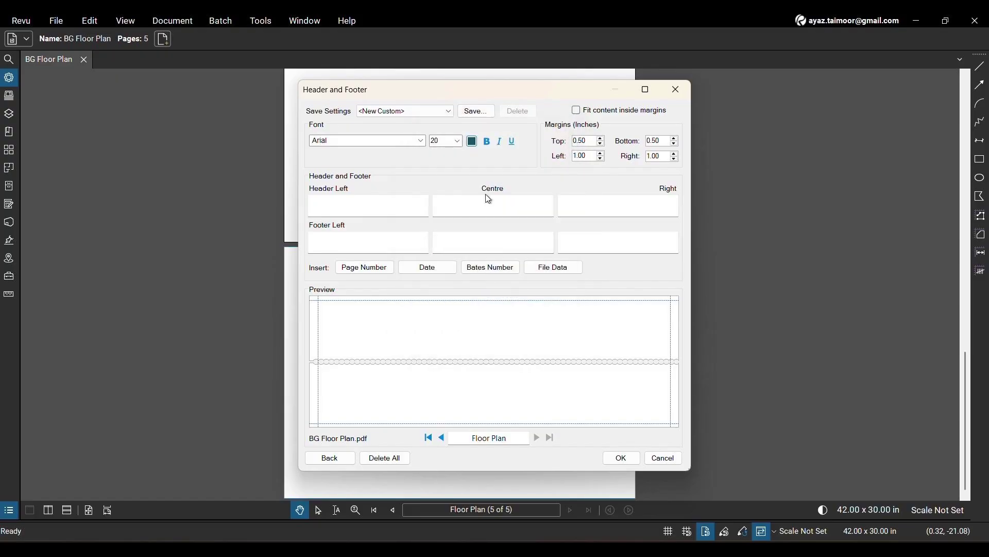
pyautogui.click(491, 144)
# - Enter "Brighter Graphics" as the centre header text
pyautogui.click(480, 212)
pyautogui.write('Brigh')
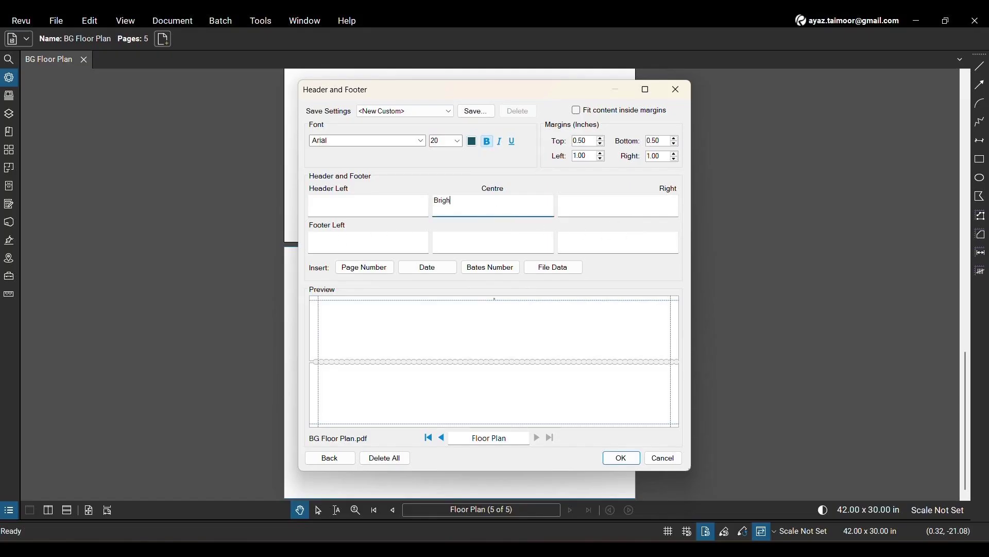
pyautogui.write('ter Graphics')
# - Enter "Bluebeam Sapphire Partner" as the centre footer text
pyautogui.click(484, 237)
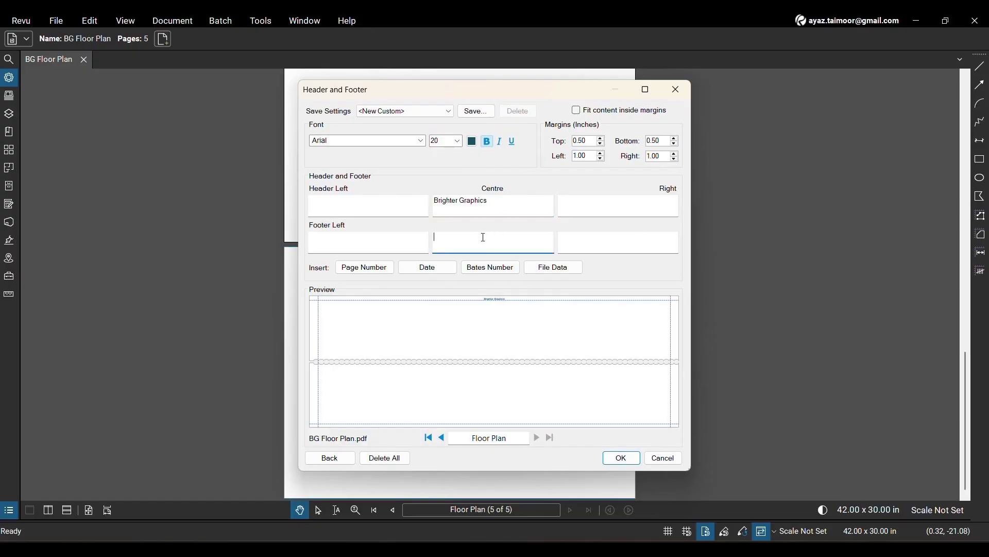
pyautogui.write('Bluebeam PDF')
pyautogui.press('BackSpace')
pyautogui.press('BackSpace')
pyautogui.press('BackSpace')
pyautogui.write('Sapphire Partner')
# - Append a page number in the "1 of n" format, starting at 1, to the centre footer text
pyautogui.click(373, 268)
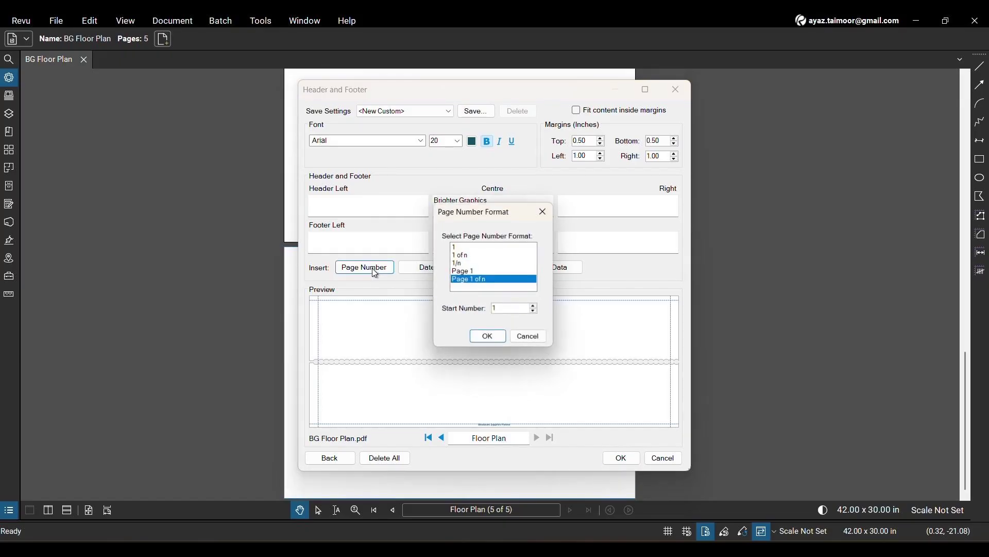
pyautogui.click(538, 307)
pyautogui.click(538, 314)
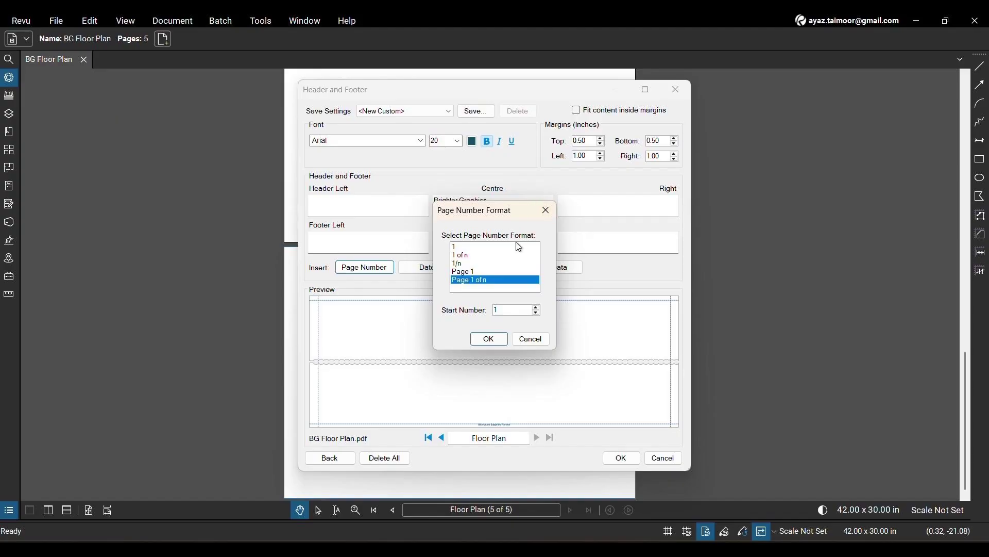
pyautogui.click(486, 249)
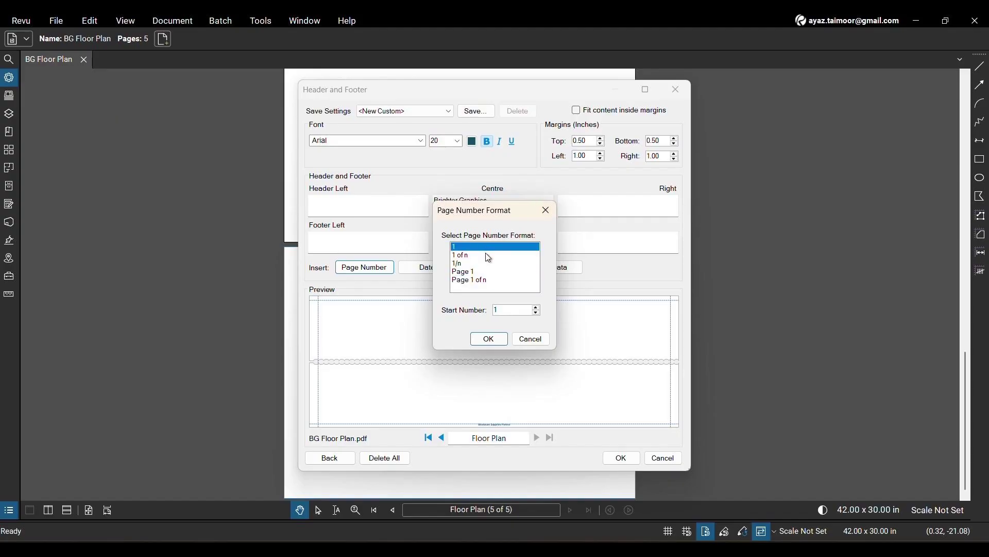
pyautogui.click(490, 256)
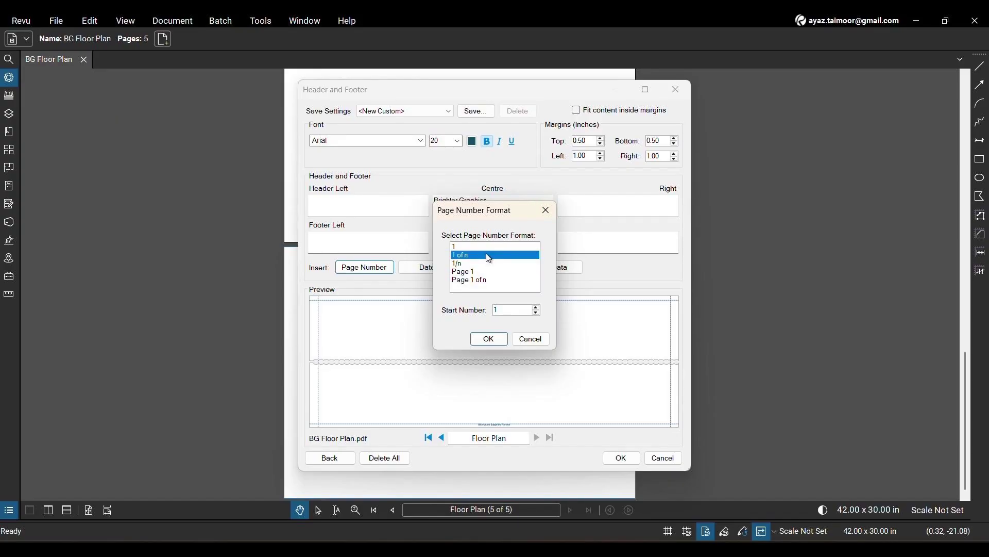
pyautogui.click(490, 339)
# - Clear the text and page number field from the centre footer
pyautogui.click(546, 241)
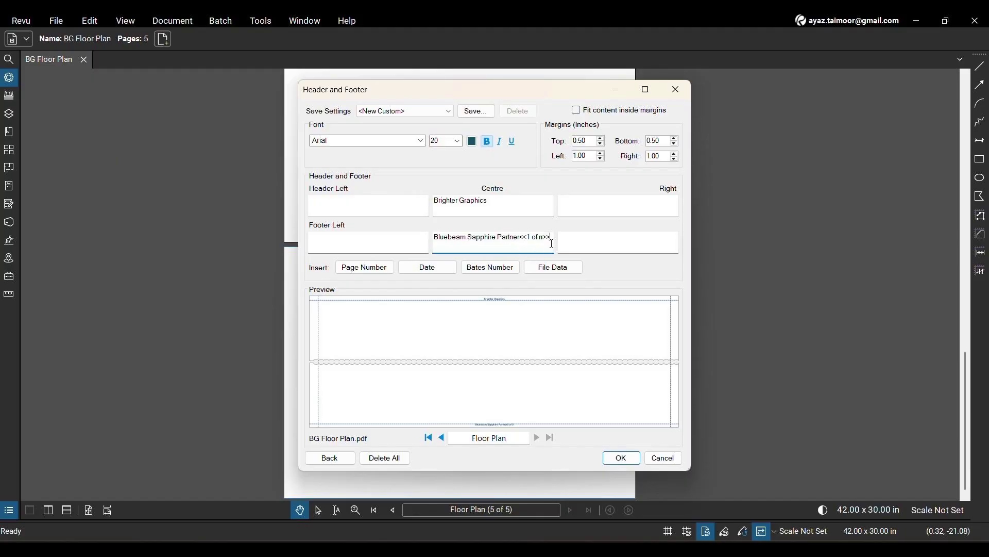
pyautogui.hotkey('ctrl', 'shift', 'Left')
pyautogui.hotkey('ctrl', 'shift', 'Left')
pyautogui.hotkey('ctrl', 'shift', 'Left')
pyautogui.write('Partne')
pyautogui.tripleClick(508, 235)
pyautogui.press('BackSpace')
# - Insert a date in the dd/MM/yy format into the empty centre footer
pyautogui.click(440, 268)
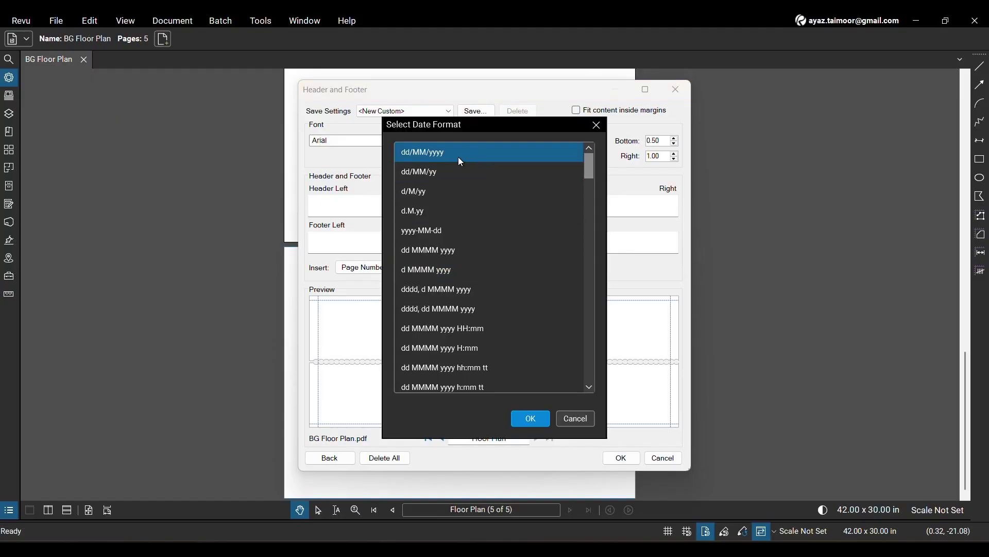
pyautogui.click(455, 171)
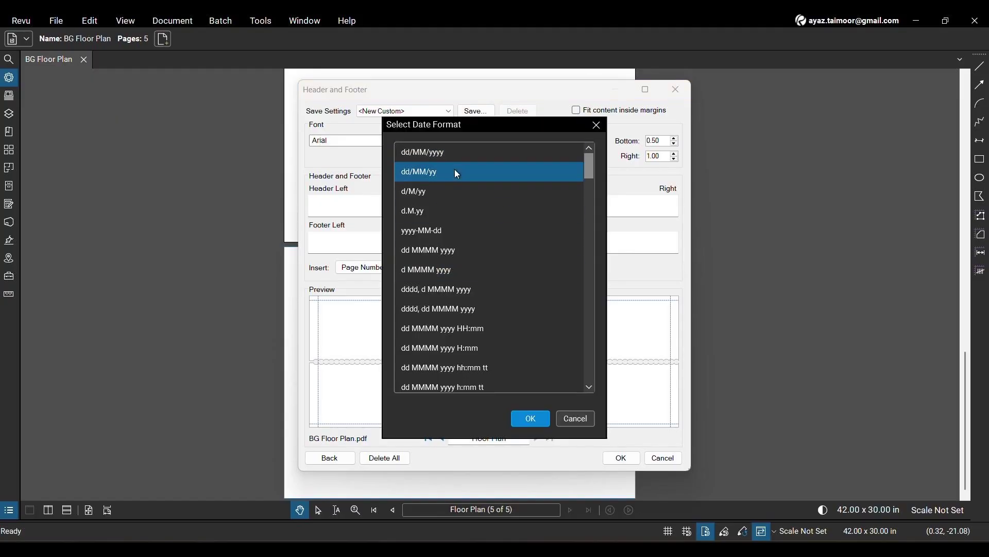
pyautogui.click(531, 419)
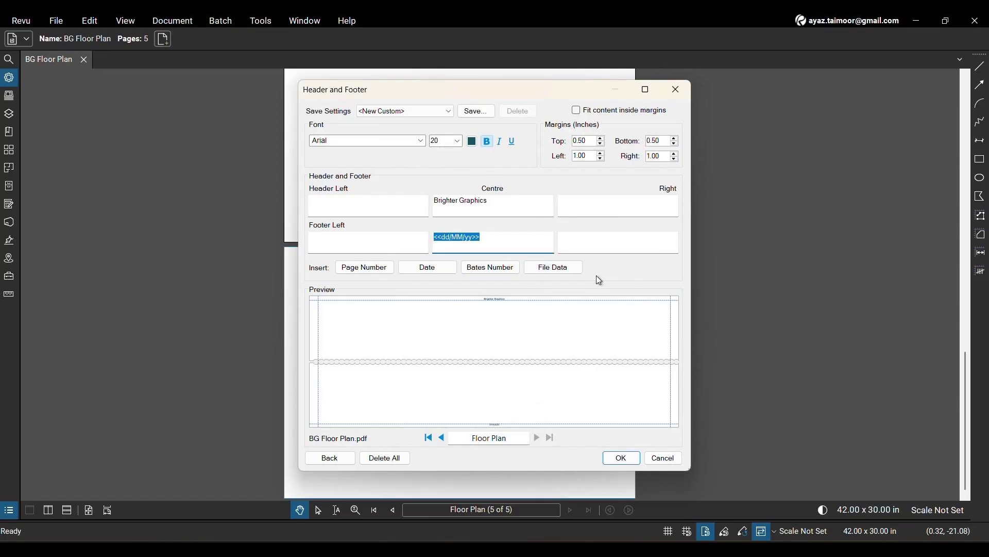
# - Replace the centre footer date with a Bates number starting at 2, moving "Sapphire Bluebeam" from its prefix to its suffix
pyautogui.click(513, 270)
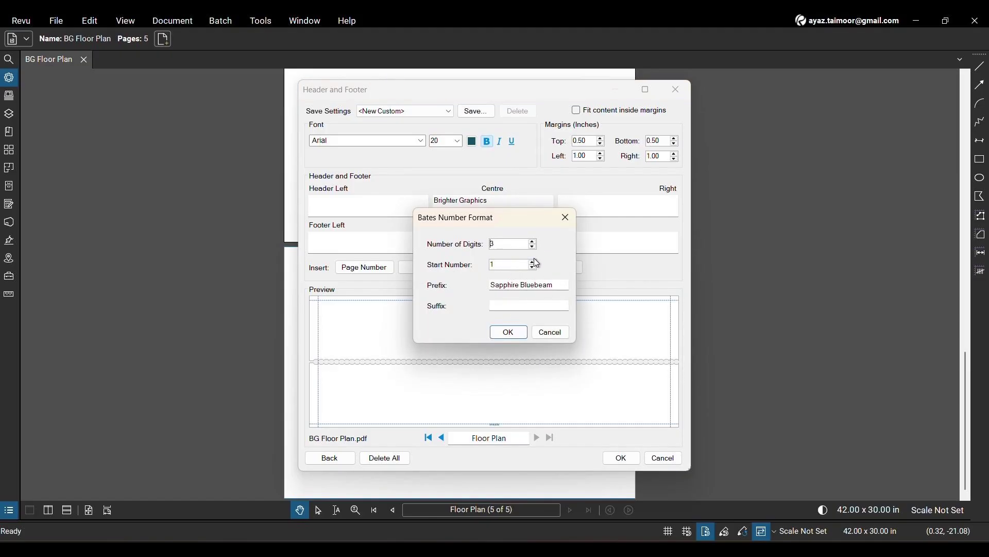
pyautogui.click(533, 263)
pyautogui.moveTo(491, 285); pyautogui.dragTo(549, 289)
pyautogui.hotkey('ctrl', 'x')
pyautogui.click(531, 305)
pyautogui.hotkey('ctrl', 'v')
pyautogui.click(521, 333)
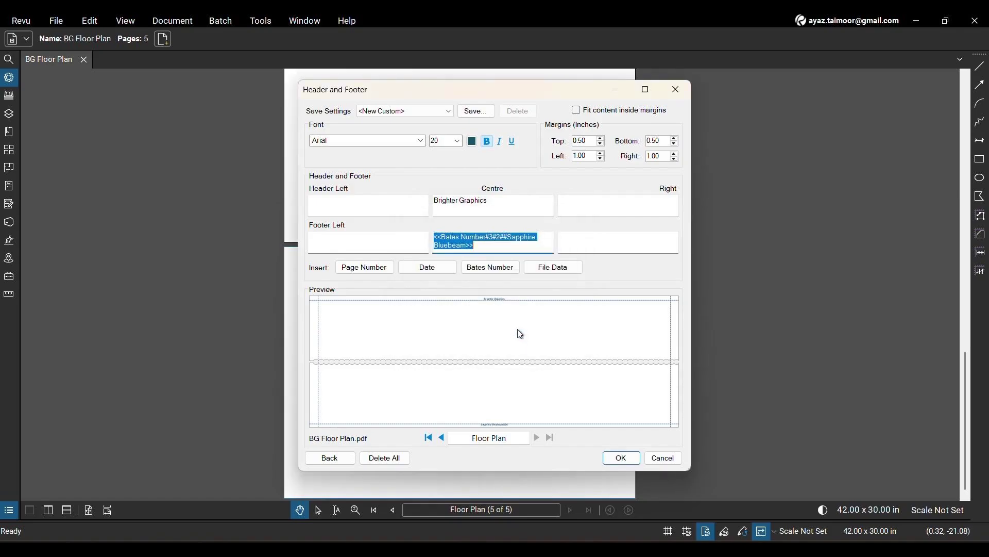
# - Replace the Bates number in the centre footer with the Author file data field
pyautogui.click(549, 250)
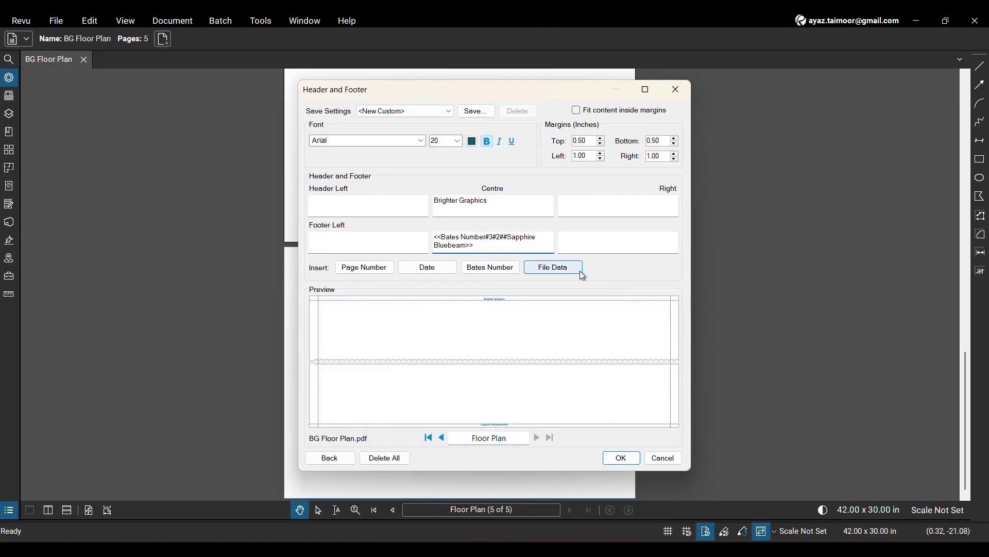
pyautogui.hotkey('ctrl', 'a')
pyautogui.press('BackSpace')
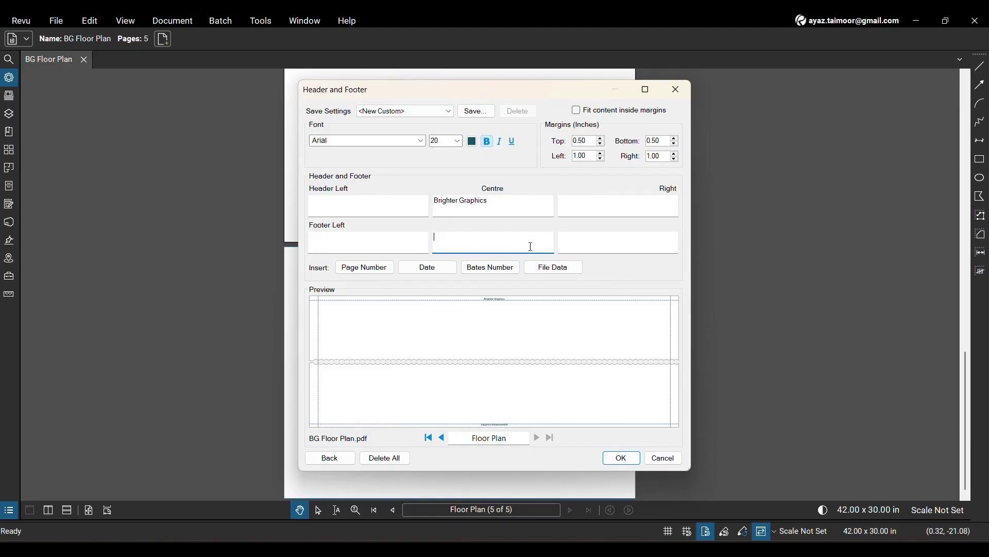
pyautogui.click(554, 268)
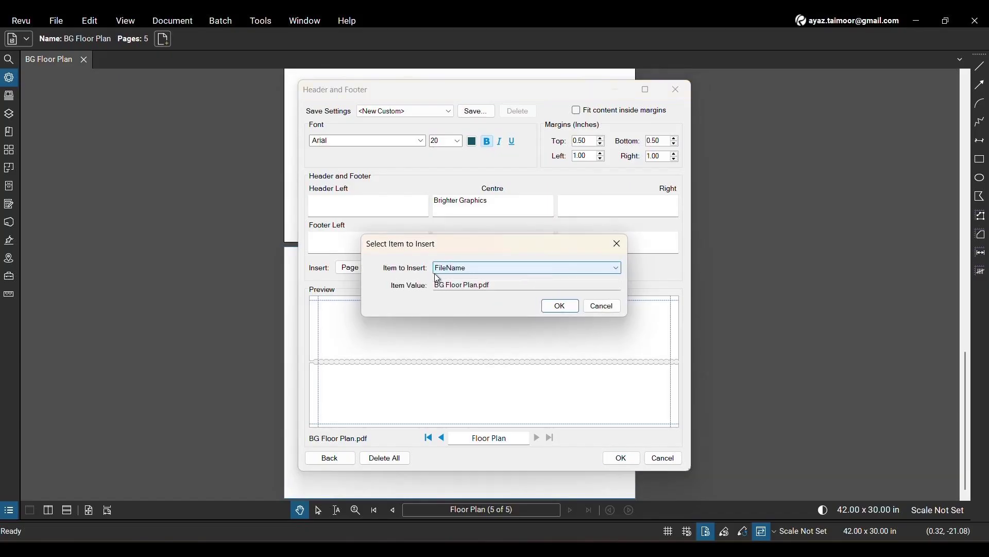
pyautogui.click(461, 281)
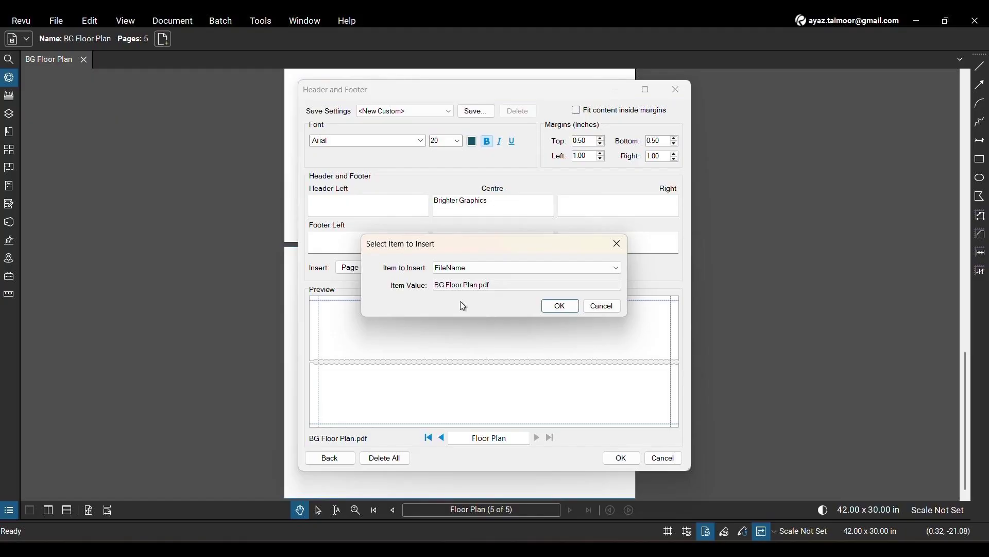
pyautogui.click(534, 269)
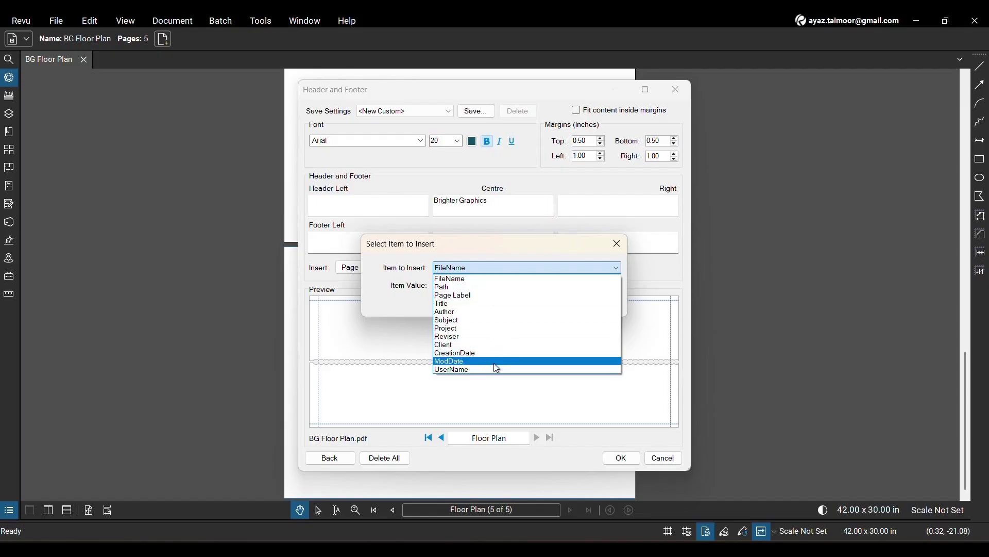
pyautogui.click(470, 313)
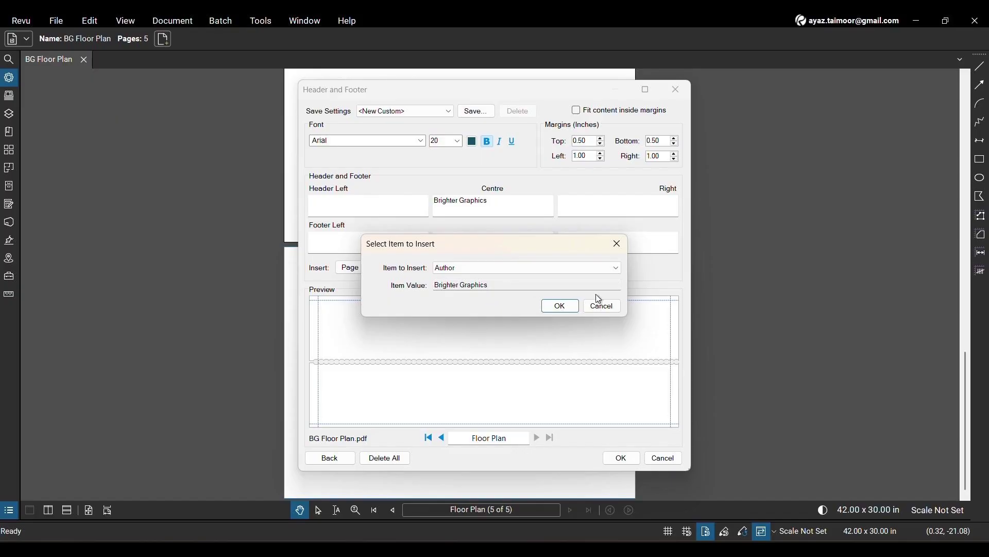
pyautogui.click(550, 309)
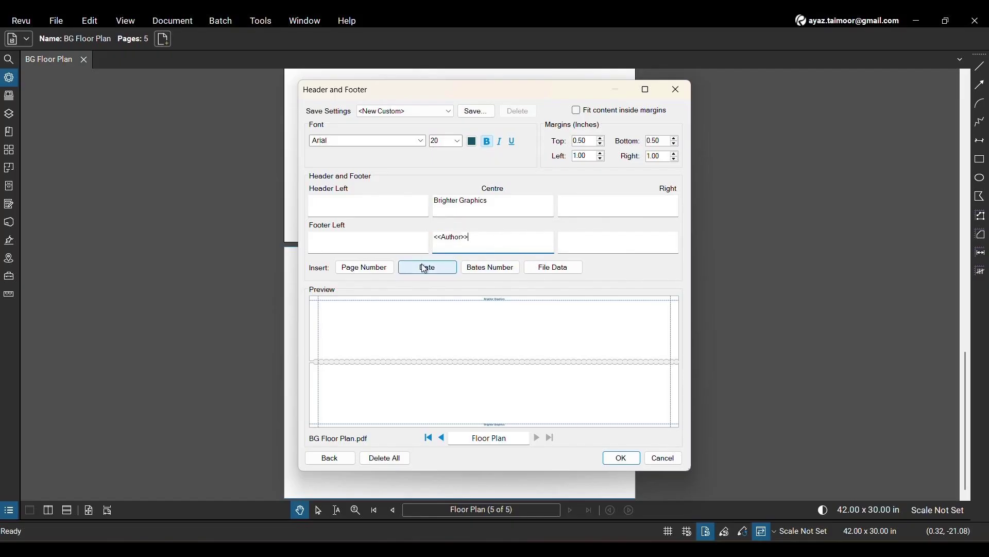
# - Replace the Author field in the centre footer with the text "Bluebeam Sapphire"
pyautogui.doubleClick(453, 252)
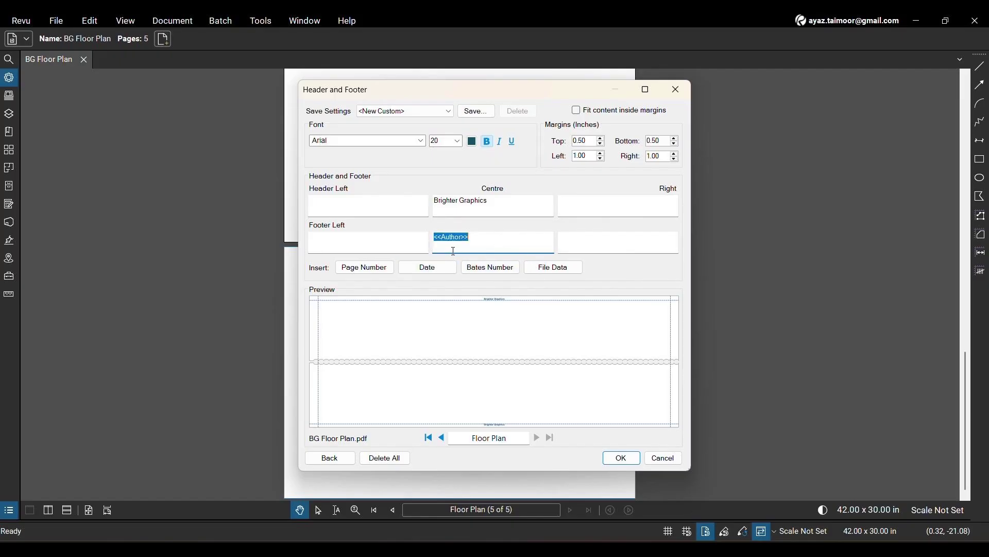
pyautogui.press('BackSpace')
pyautogui.write('Bluebeam Sapphire')
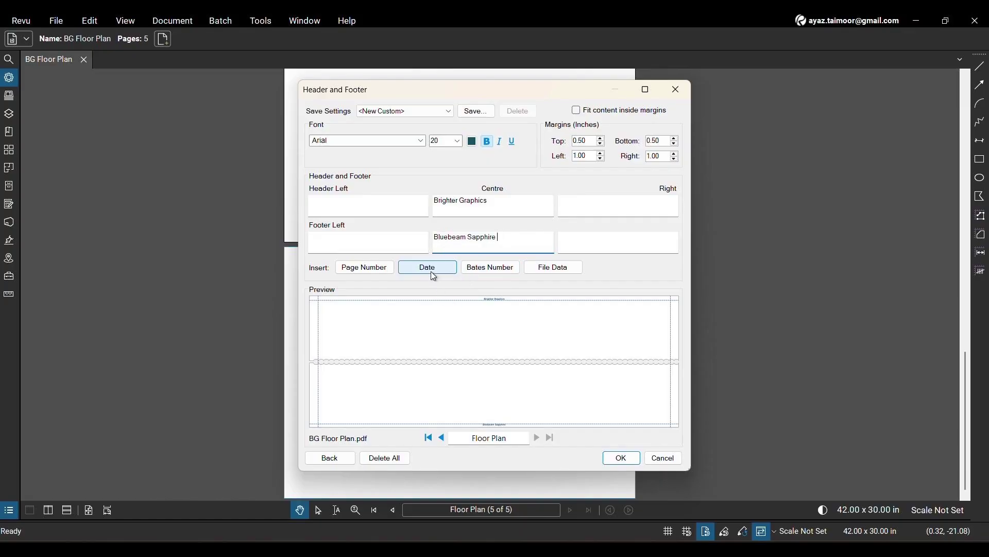
# - Append a dd/MM/yy date to the centre footer text, and set the margins to 1.30 inches top and 1.40 inches bottom
pyautogui.click(428, 268)
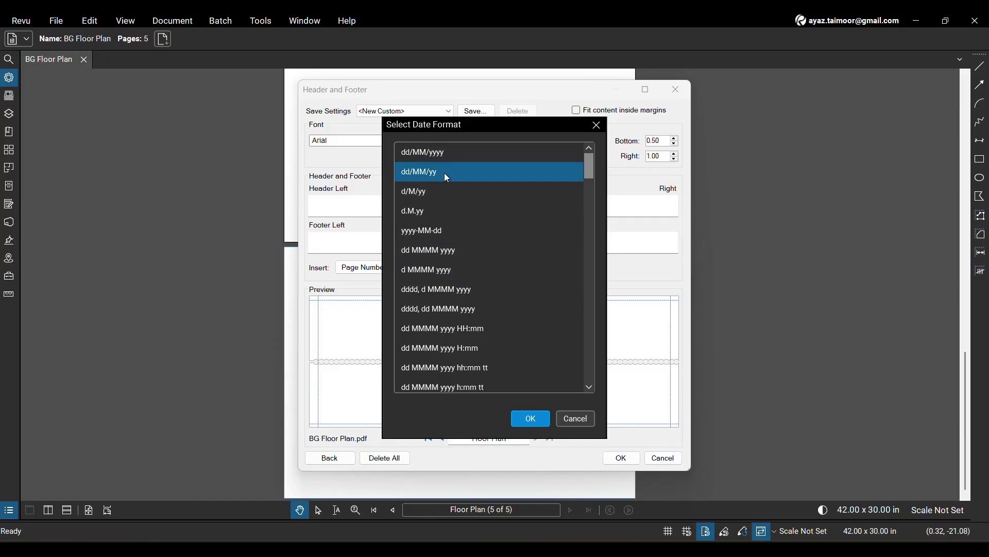
pyautogui.click(531, 418)
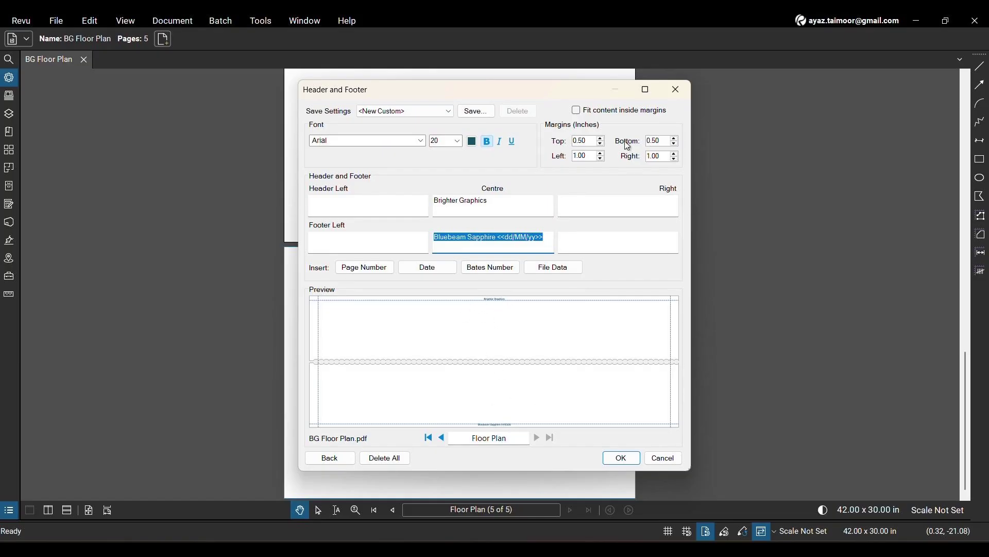
pyautogui.click(602, 138)
pyautogui.click(602, 138)
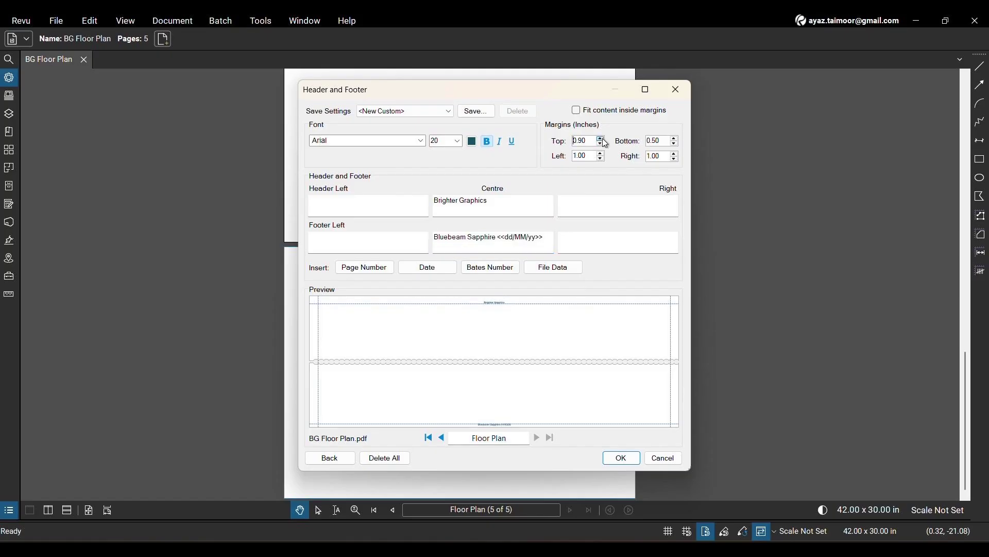
pyautogui.click(601, 138)
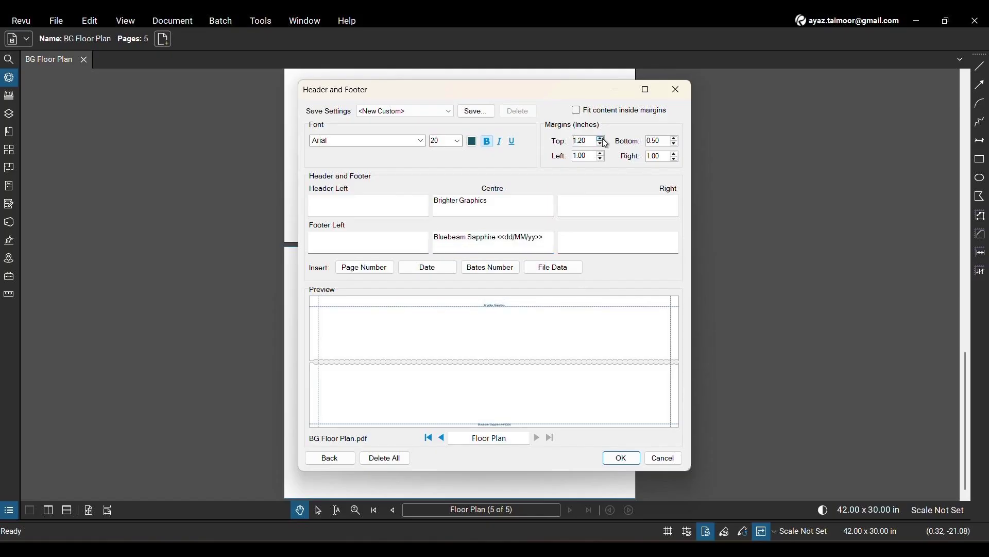
pyautogui.click(676, 139)
pyautogui.click(676, 139)
pyautogui.click(676, 139)
pyautogui.click(676, 140)
pyautogui.click(676, 139)
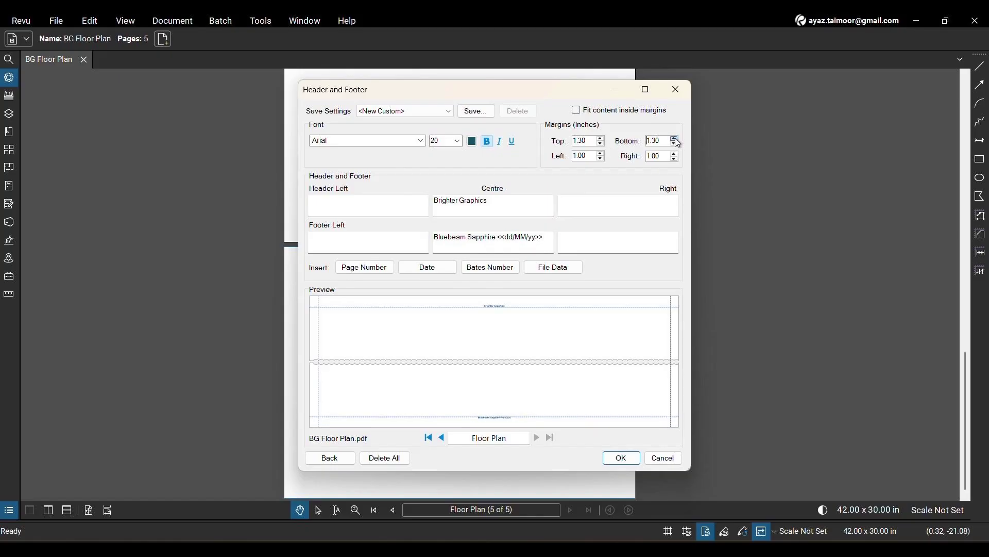
pyautogui.click(677, 139)
# - Set the header and footer font size to 36 and apply them to the document pages
pyautogui.click(457, 140)
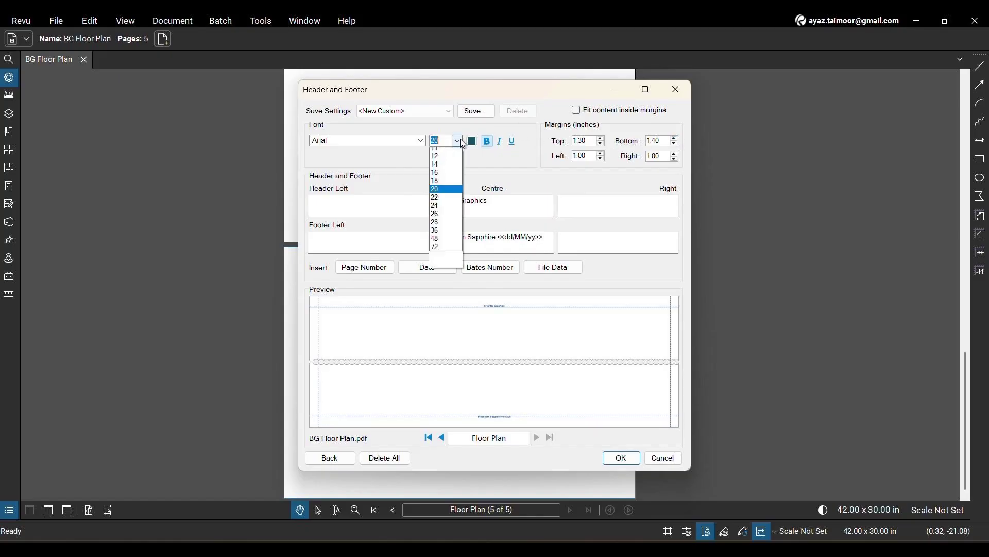
pyautogui.click(446, 311)
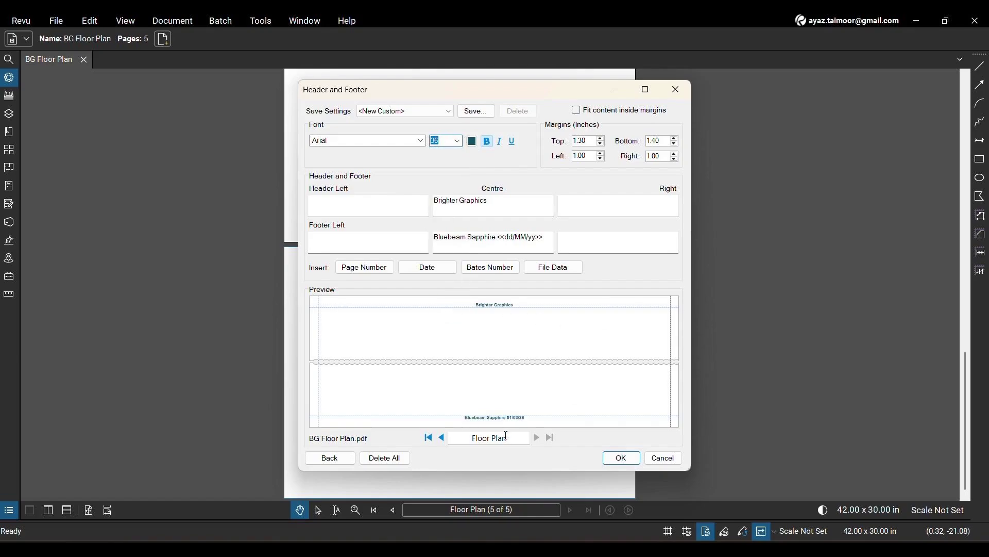
pyautogui.click(616, 459)
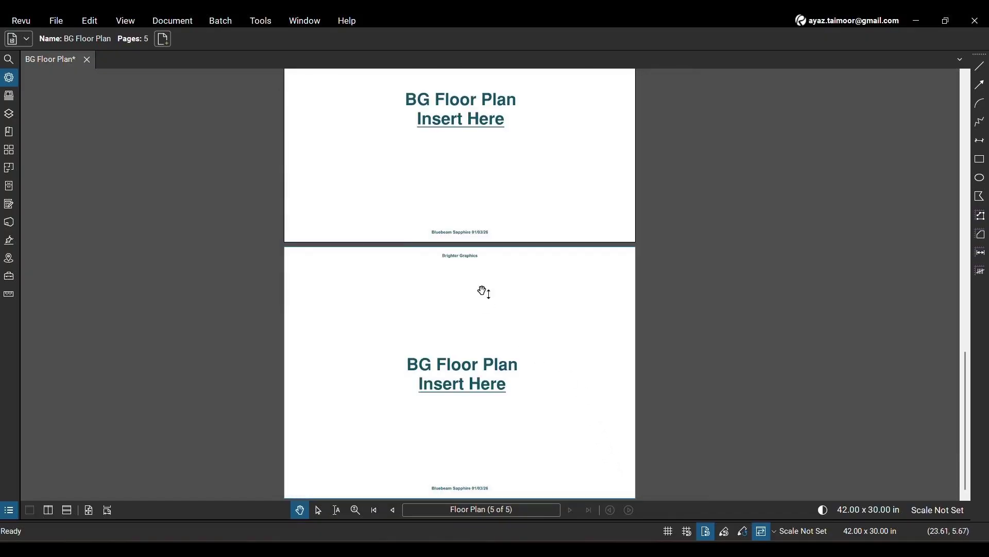
pyautogui.scroll(5, 488, 196)
pyautogui.scroll(5, 488, 197)
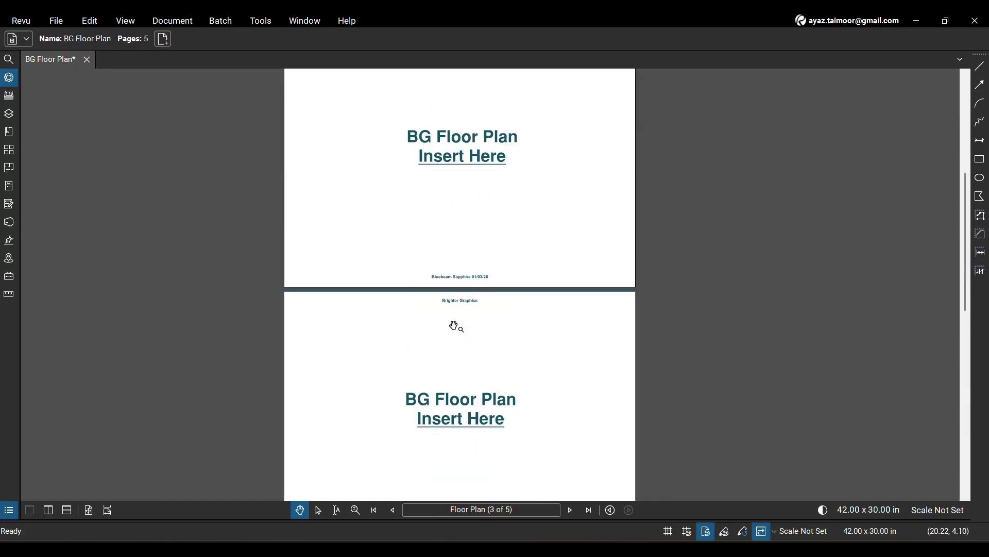
pyautogui.scroll(3, 456, 325)
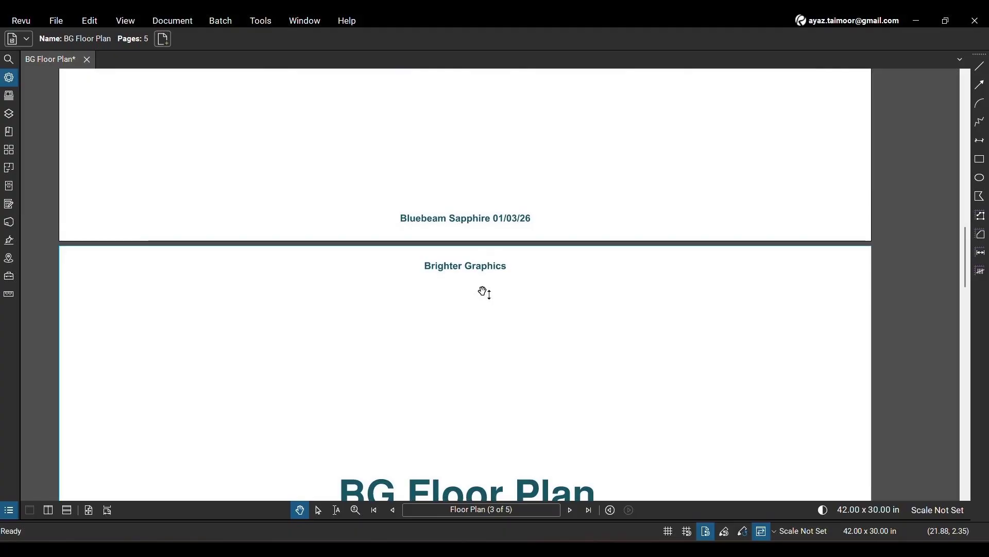
pyautogui.scroll(-10, 485, 292)
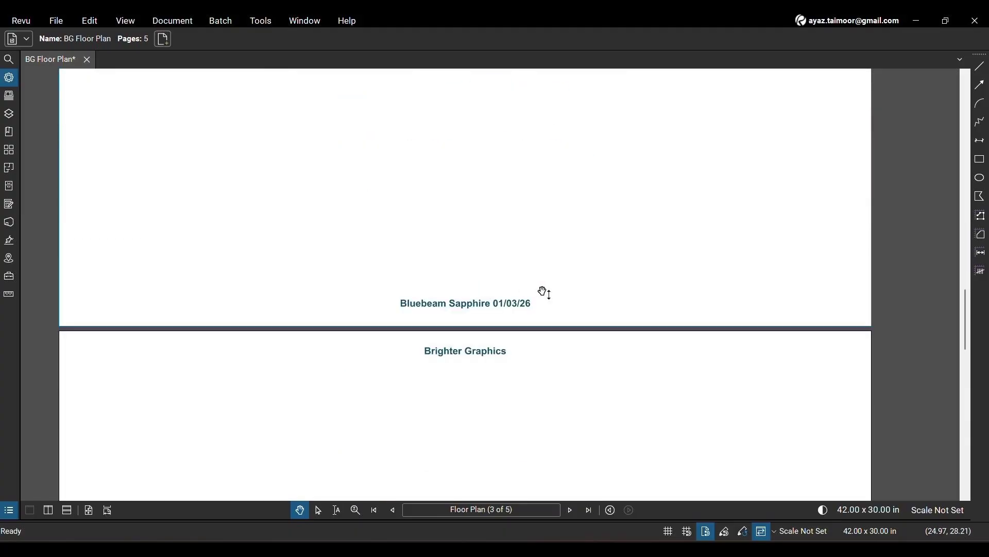
pyautogui.scroll(-5, 544, 292)
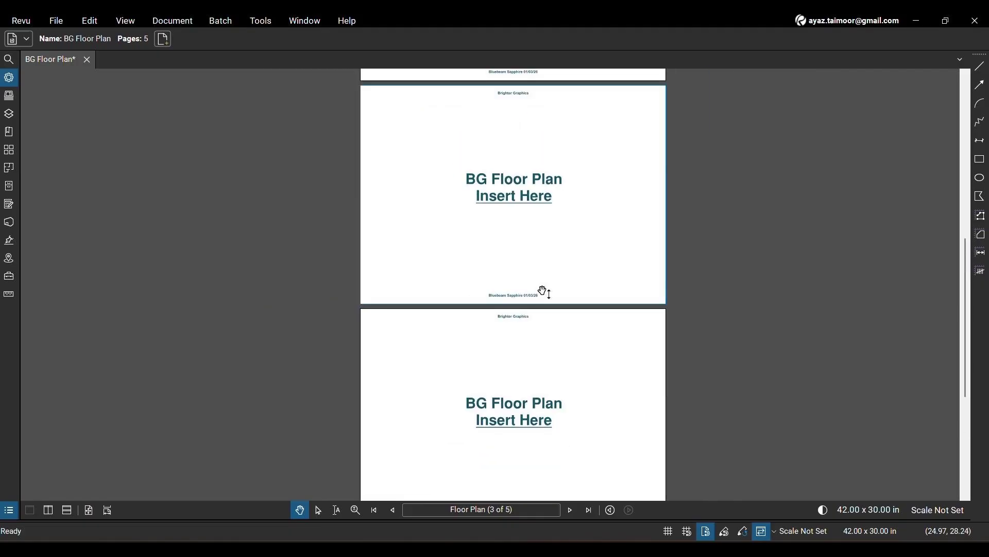
# - Reopen the header and footer settings for all pages of BG Floor Plan.pdf and replace the centre header text with a 1/n page number
pyautogui.click(191, 23)
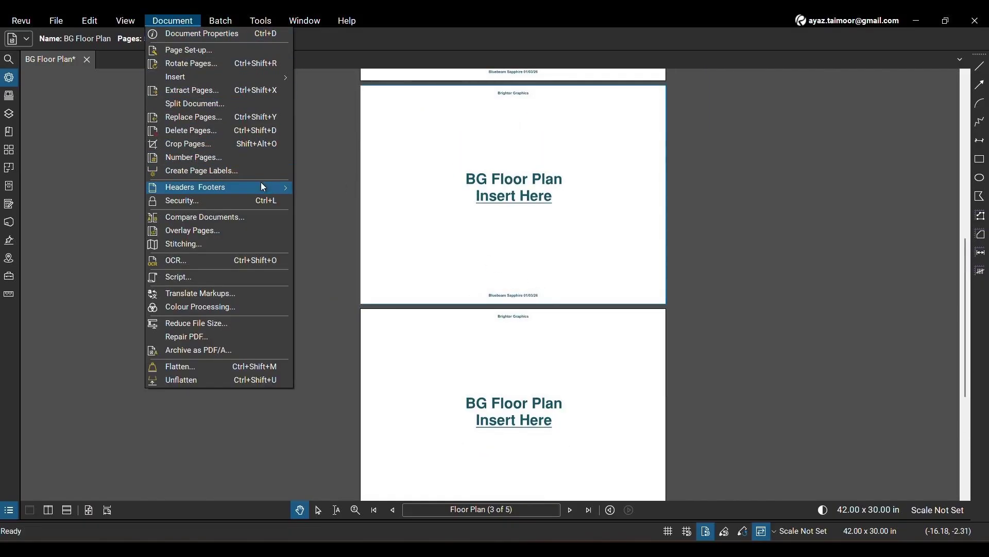
pyautogui.moveTo(273, 188)
pyautogui.click(325, 202)
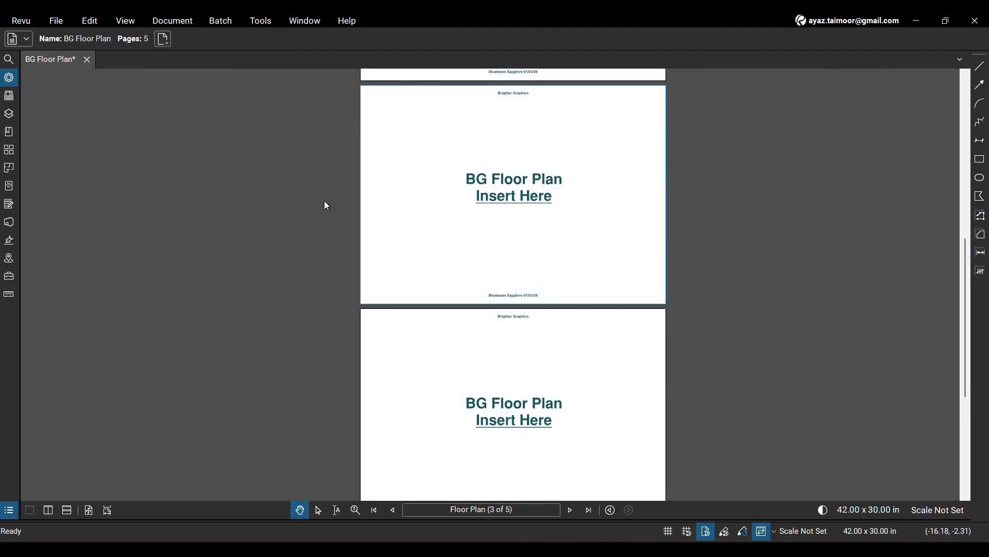
pyautogui.click(469, 221)
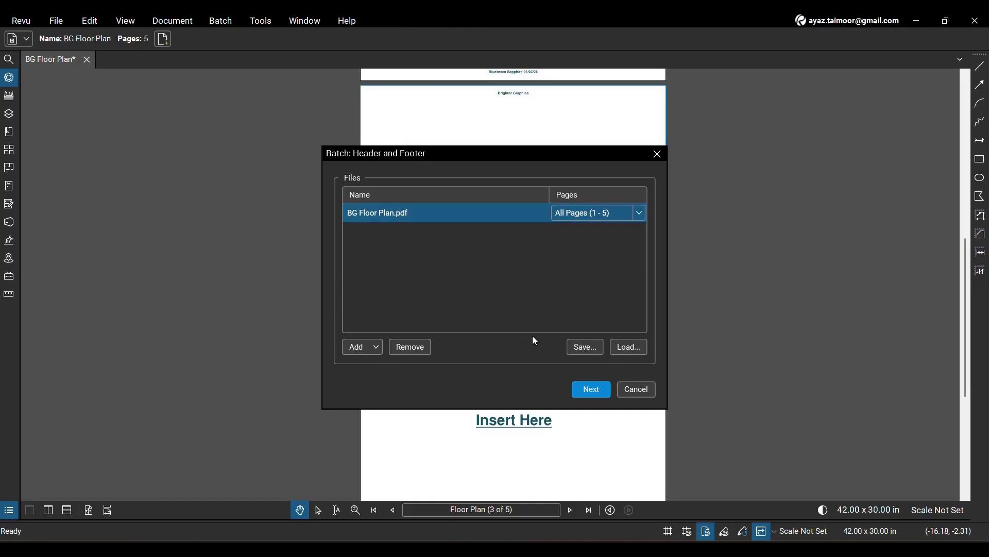
pyautogui.click(587, 387)
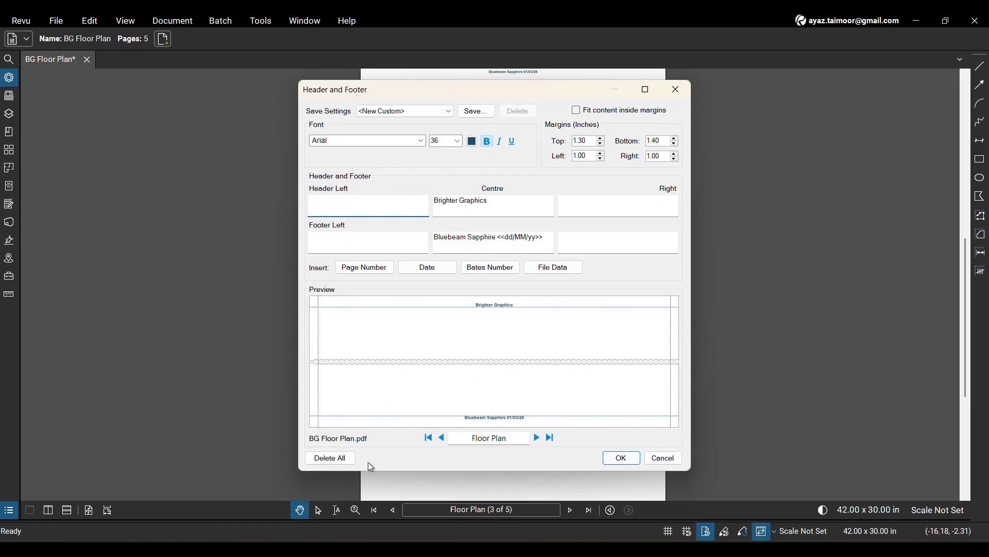
pyautogui.click(549, 238)
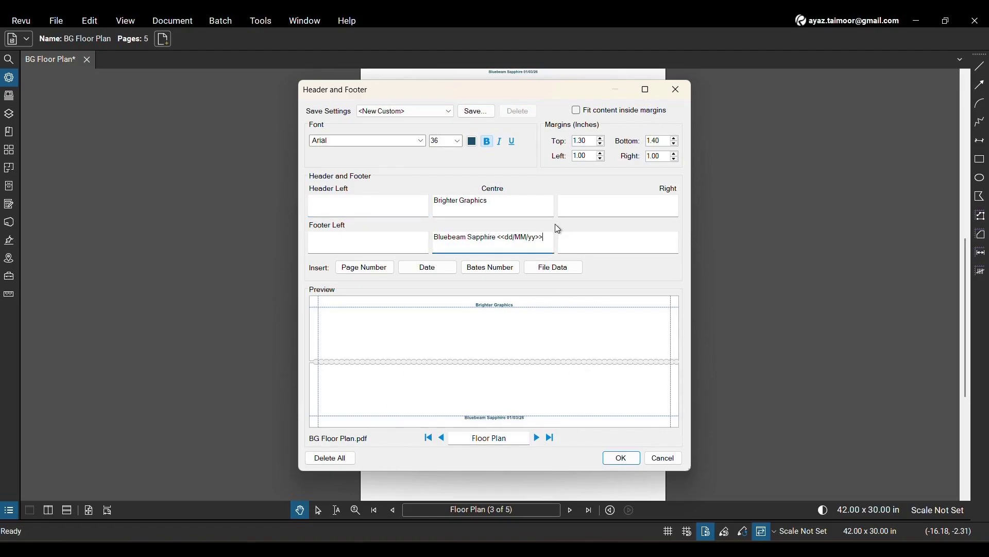
pyautogui.click(539, 206)
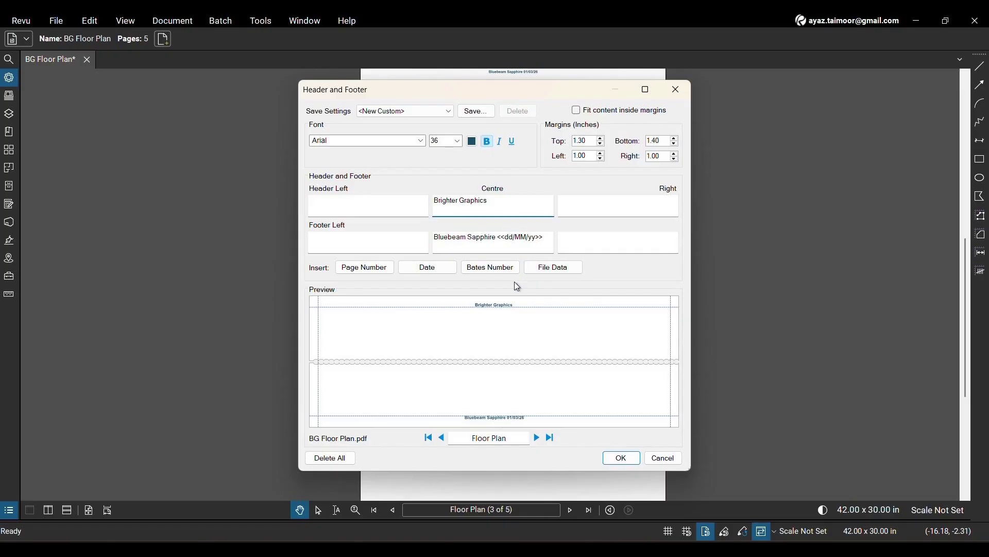
pyautogui.click(486, 270)
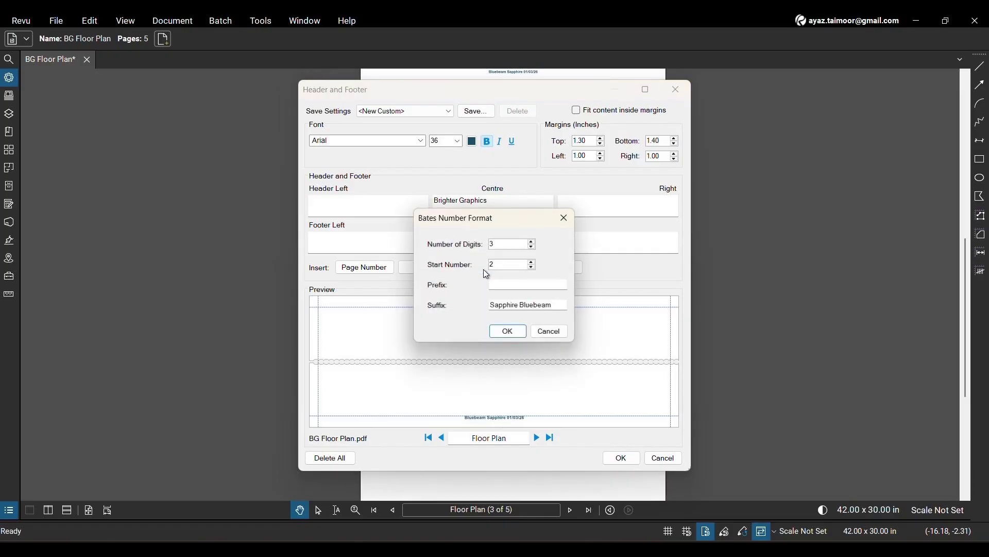
pyautogui.click(565, 217)
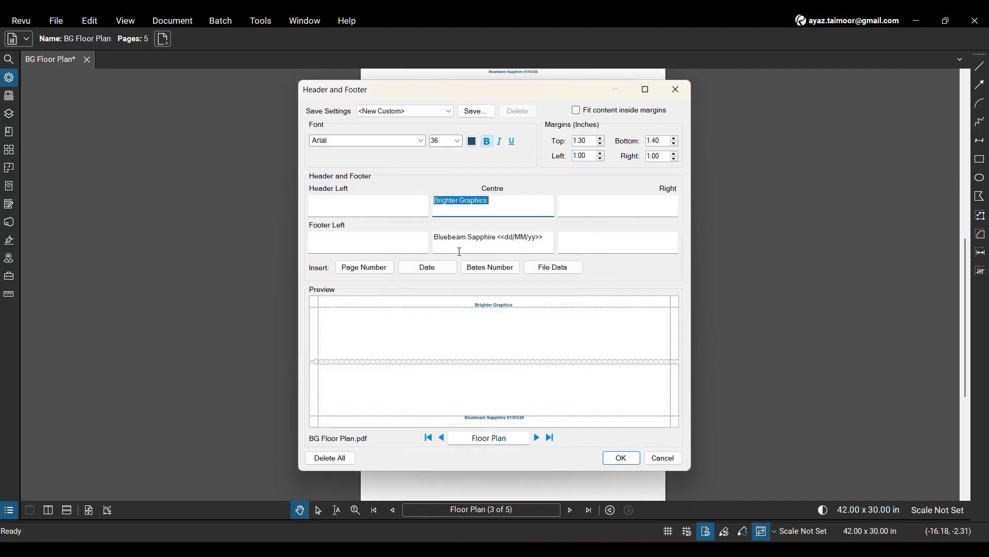
pyautogui.click(377, 267)
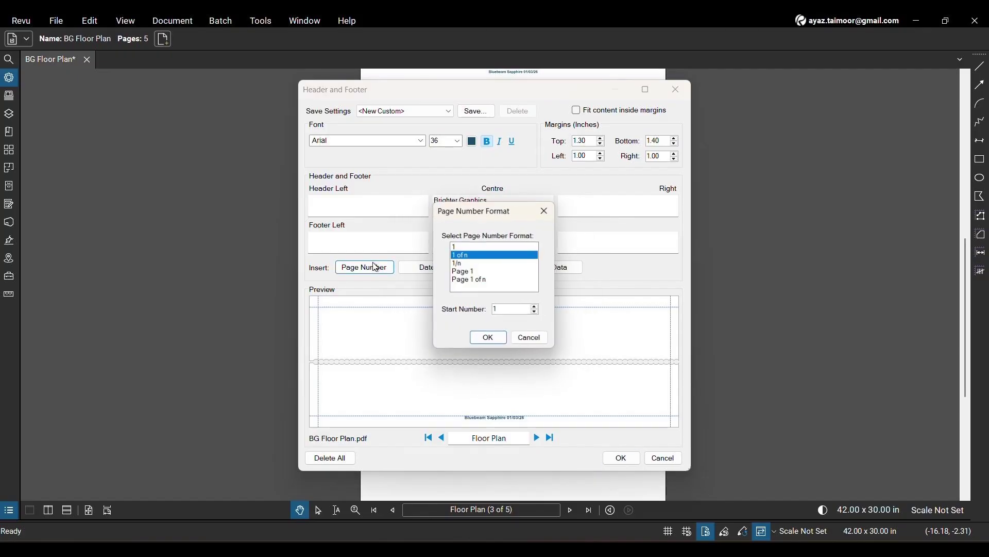
pyautogui.click(479, 264)
pyautogui.click(489, 339)
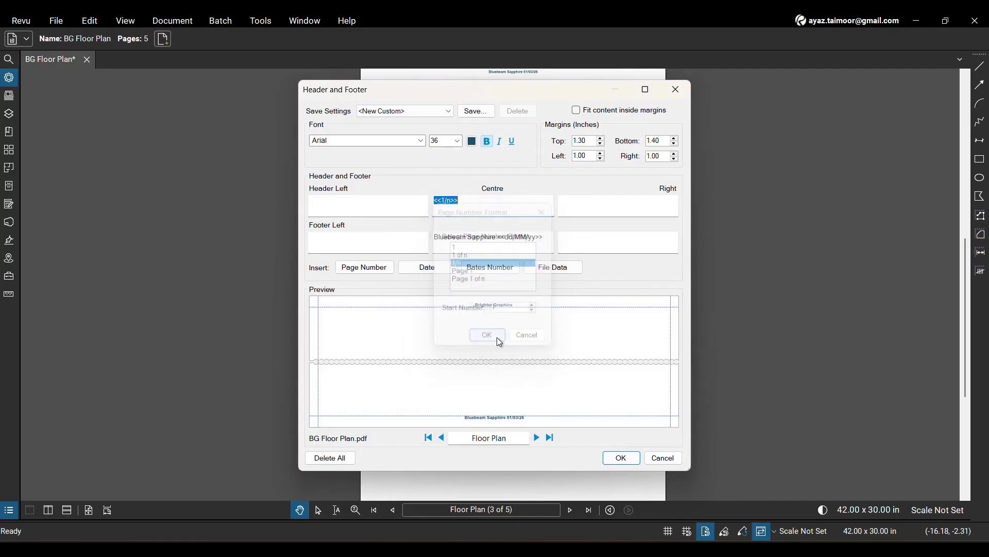
# - Add the text "Brighter Graphics Floor Plan" after the page number in the centre header and apply the changes
pyautogui.click(467, 202)
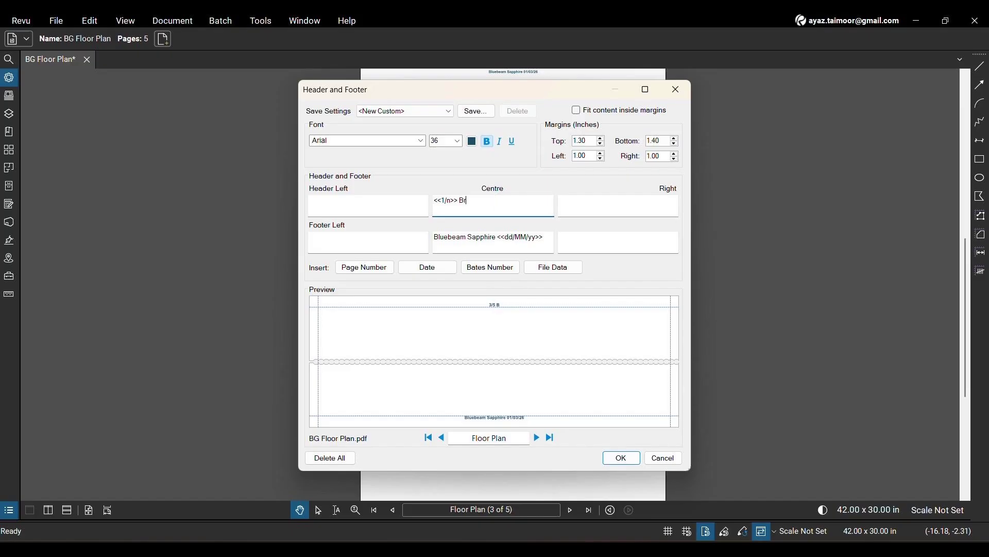
pyautogui.write('Brighter Graphics Floor Plan')
pyautogui.click(632, 459)
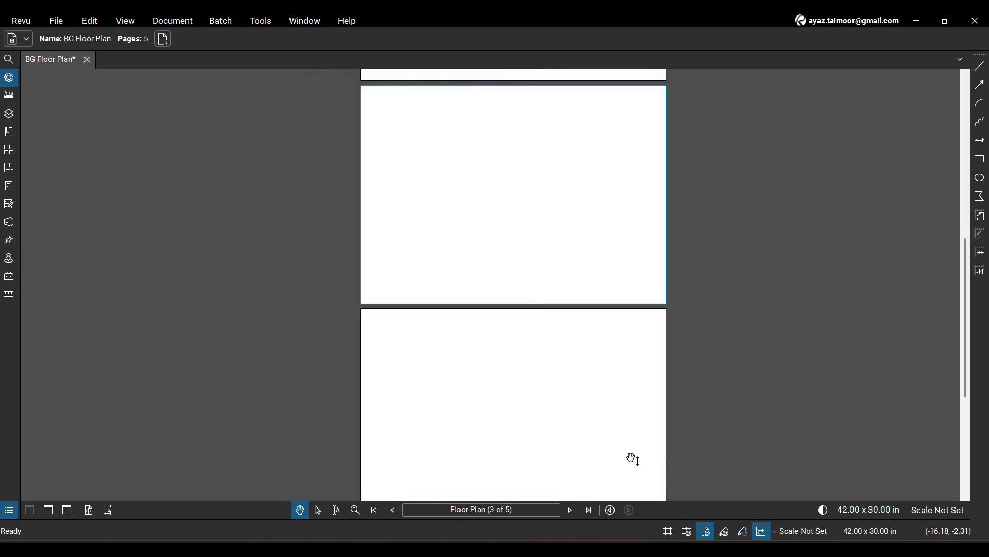
# - Examine the header page numbers and the footers across the pages of the document
pyautogui.scroll(2, 533, 261)
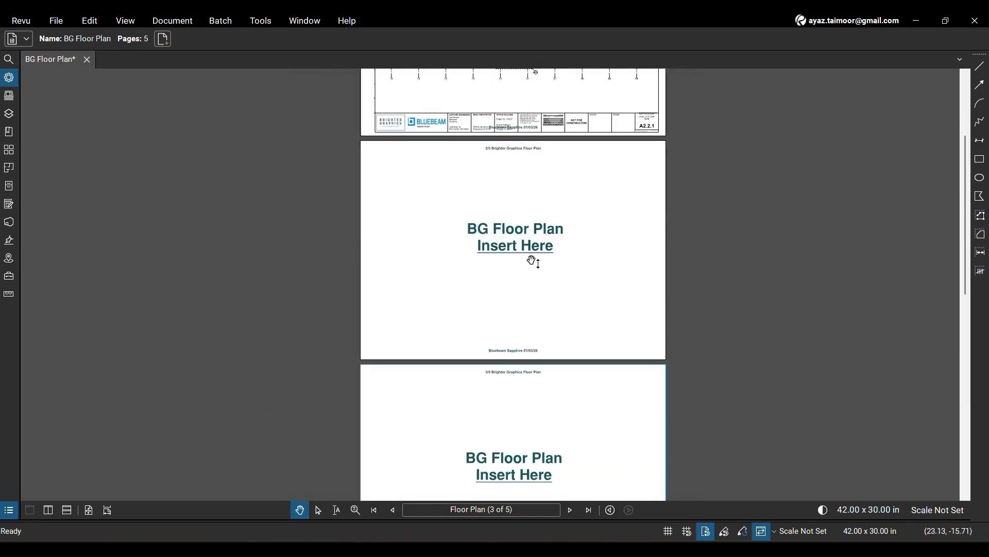
pyautogui.scroll(2, 536, 356)
pyautogui.scroll(4, 531, 258)
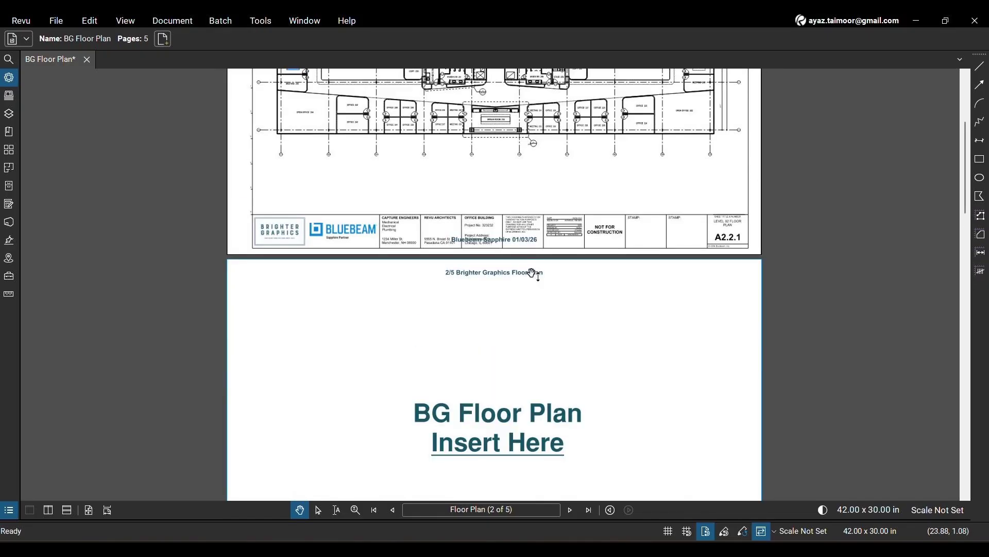
pyautogui.scroll(-1, 516, 296)
pyautogui.scroll(-4, 516, 296)
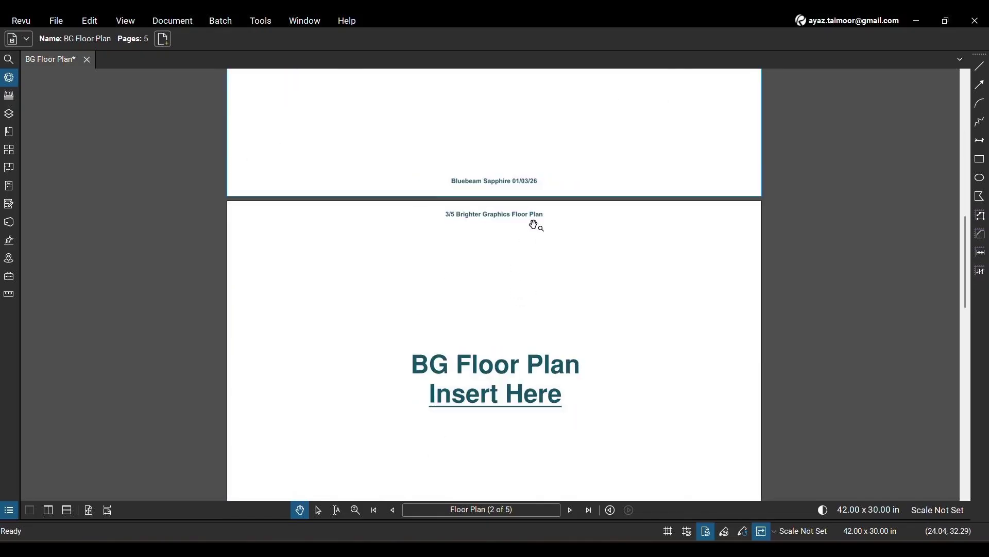
pyautogui.scroll(3, 535, 224)
pyautogui.scroll(-3, 467, 228)
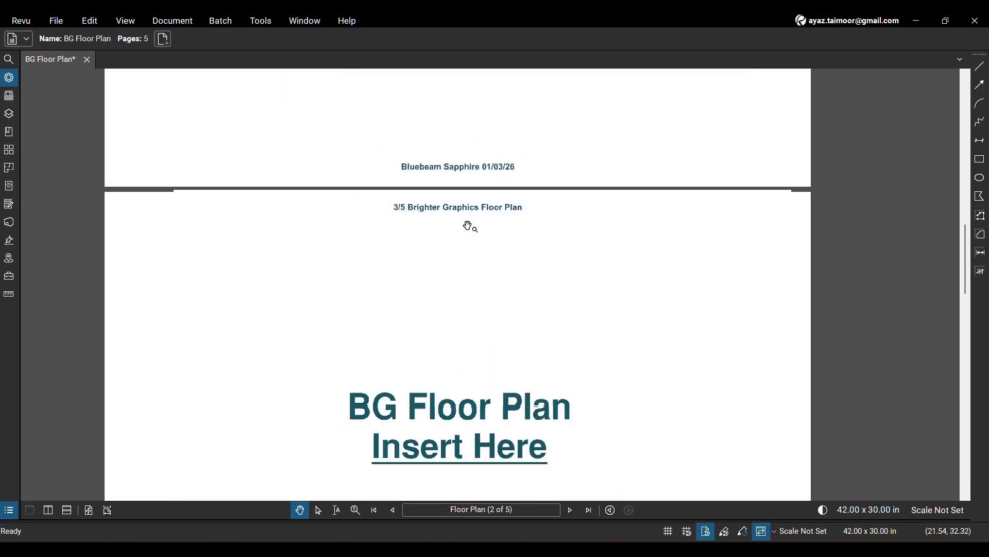
pyautogui.scroll(-3, 470, 226)
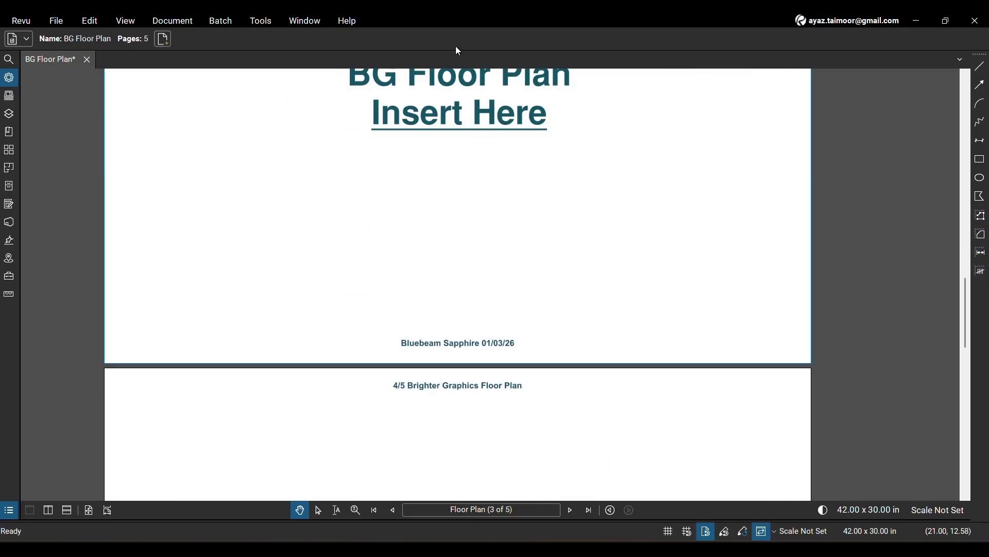